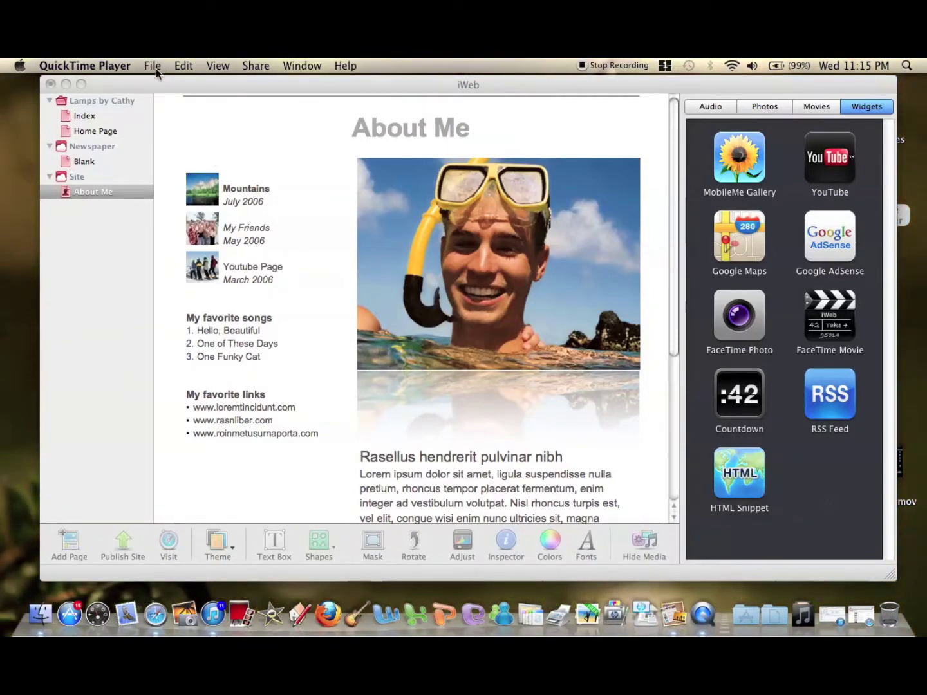
- Add a new page from the White theme's About Me template through File > New Page
click(101, 204)
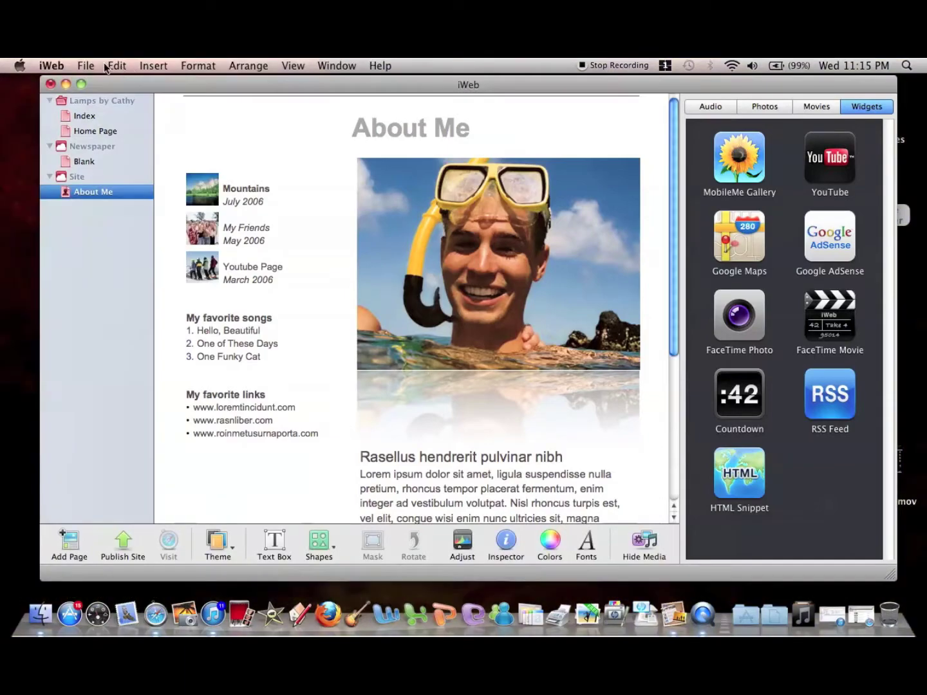
click(86, 65)
click(115, 84)
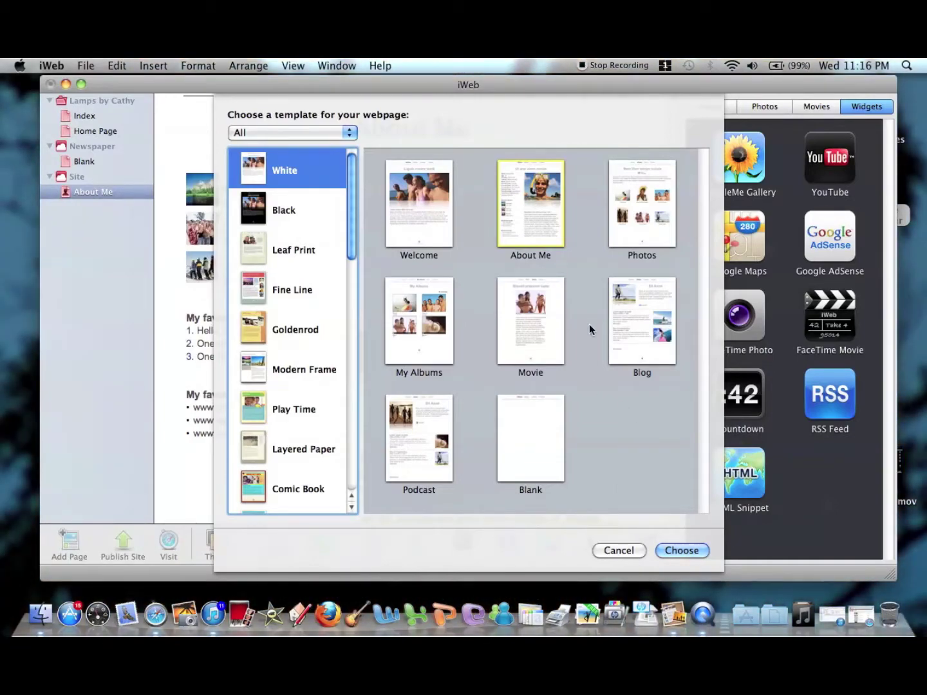
click(680, 550)
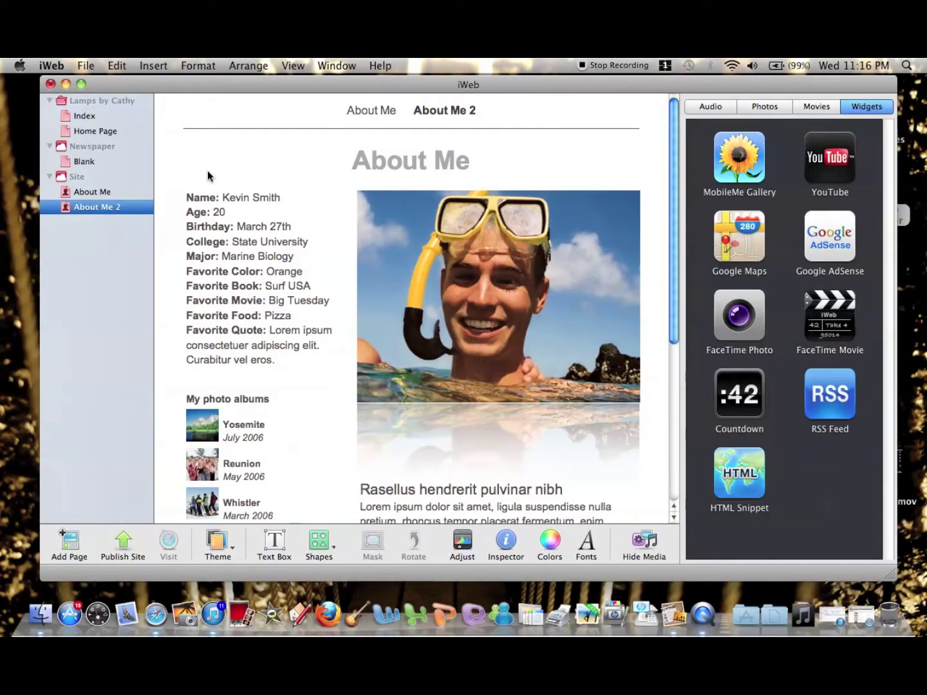
- Turn off Display navigation menu for the new page in the Inspector's Page settings
click(506, 544)
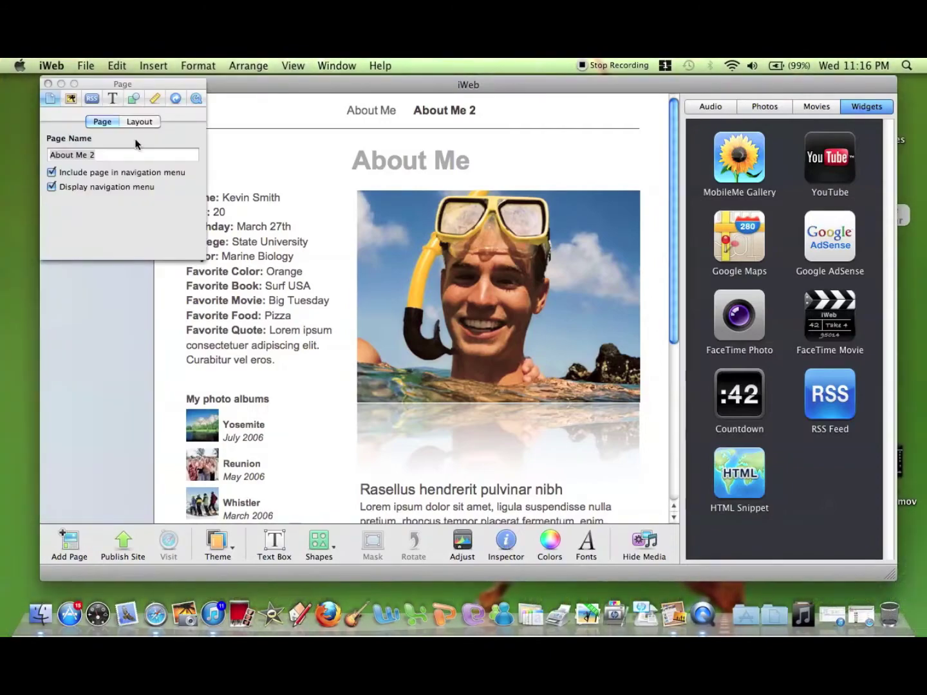
click(52, 188)
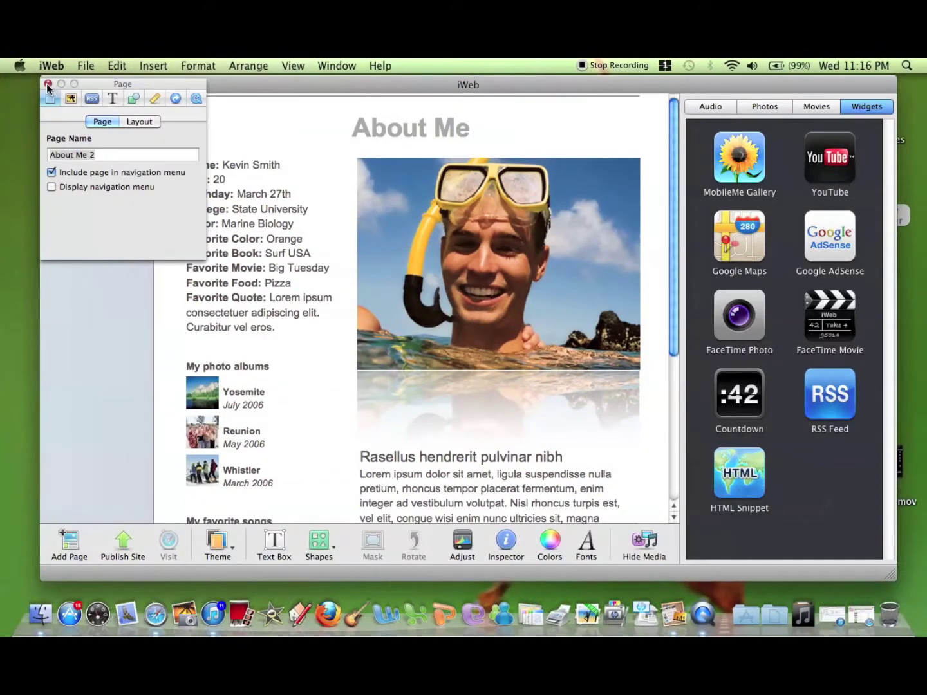
click(48, 84)
- Rename the About Me 2 page to Mountains in the sidebar
double_click(96, 204)
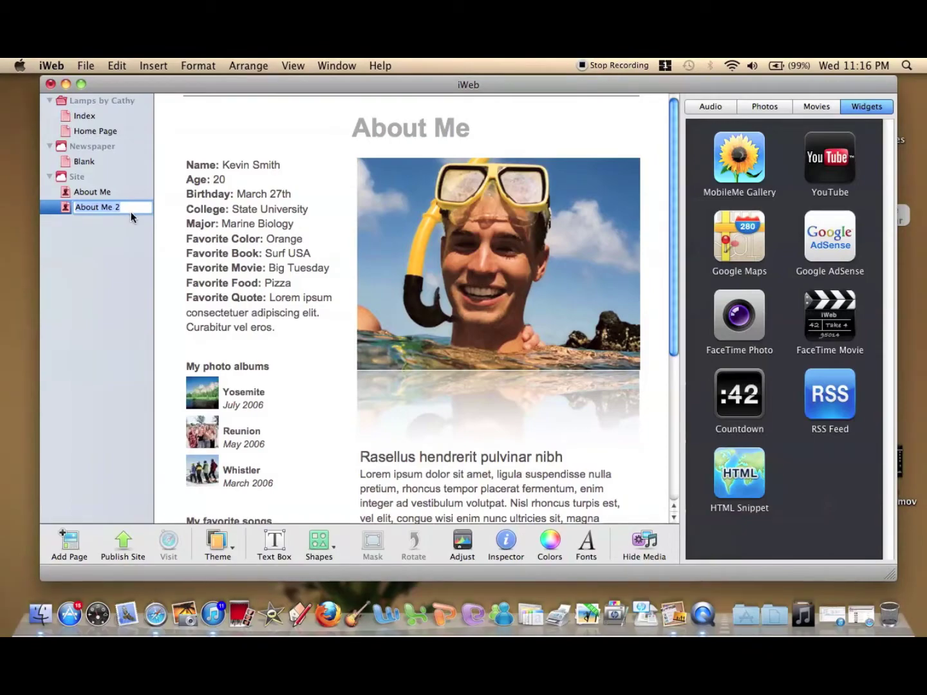
text(Mountain)
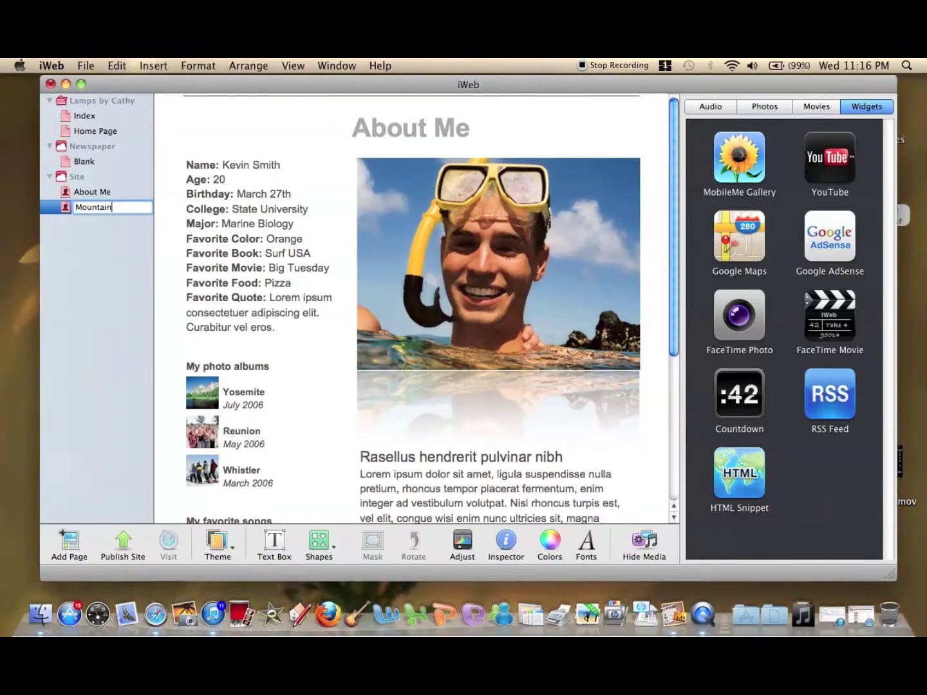
text(s)
key(Return)
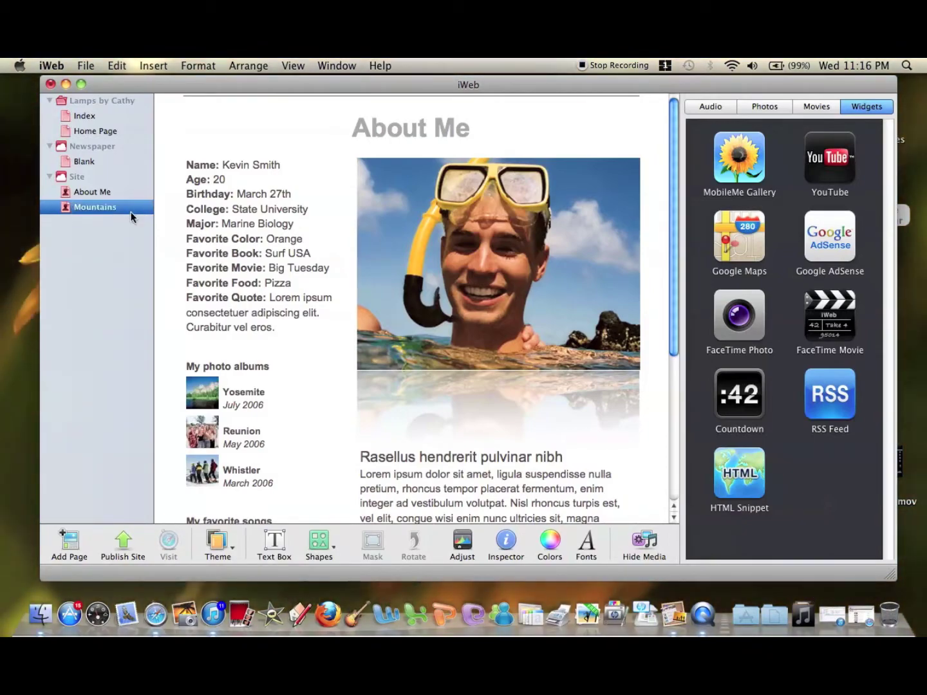
click(86, 67)
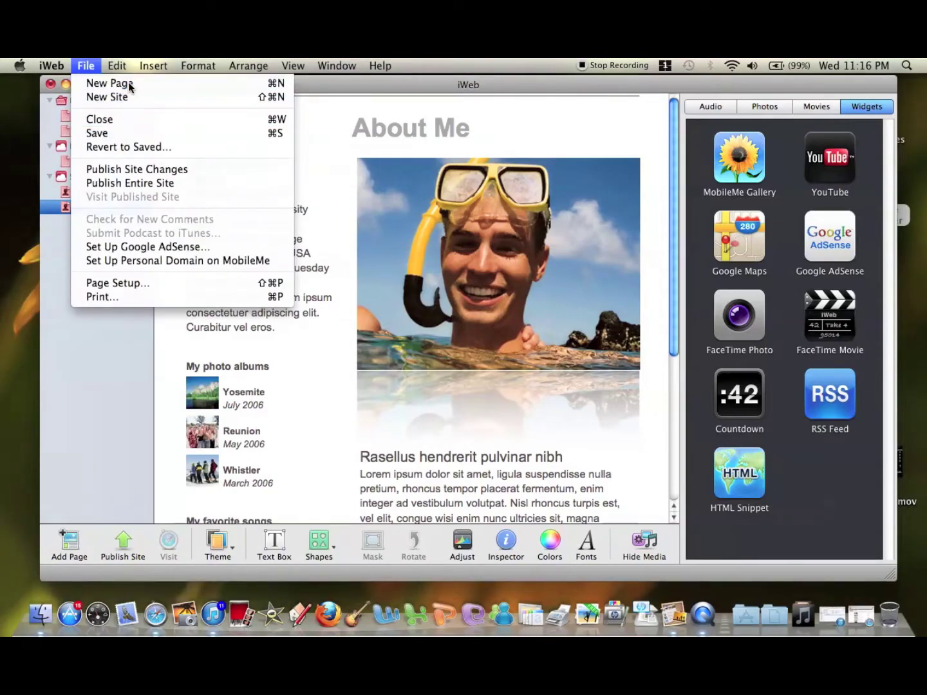
- Create another page from the About Me template, rename it My Friends, then reselect About Me
click(110, 83)
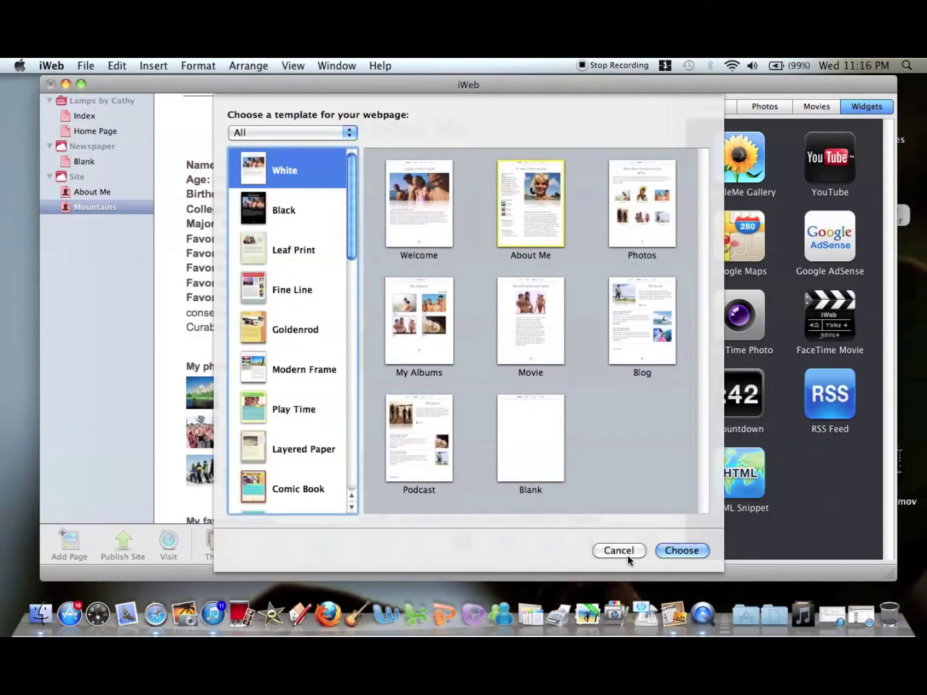
click(680, 550)
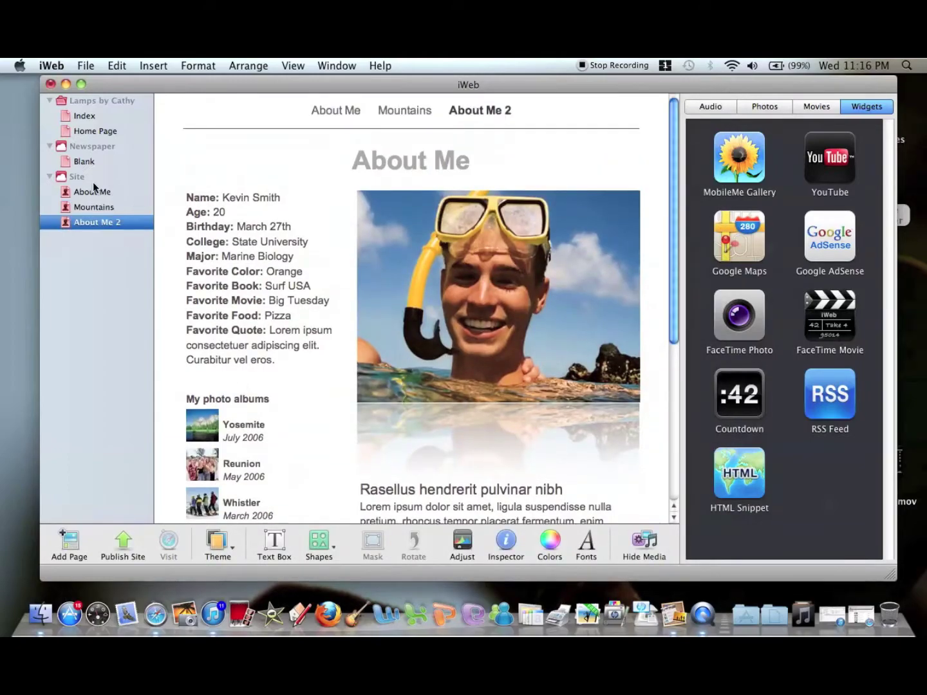
click(94, 193)
click(92, 219)
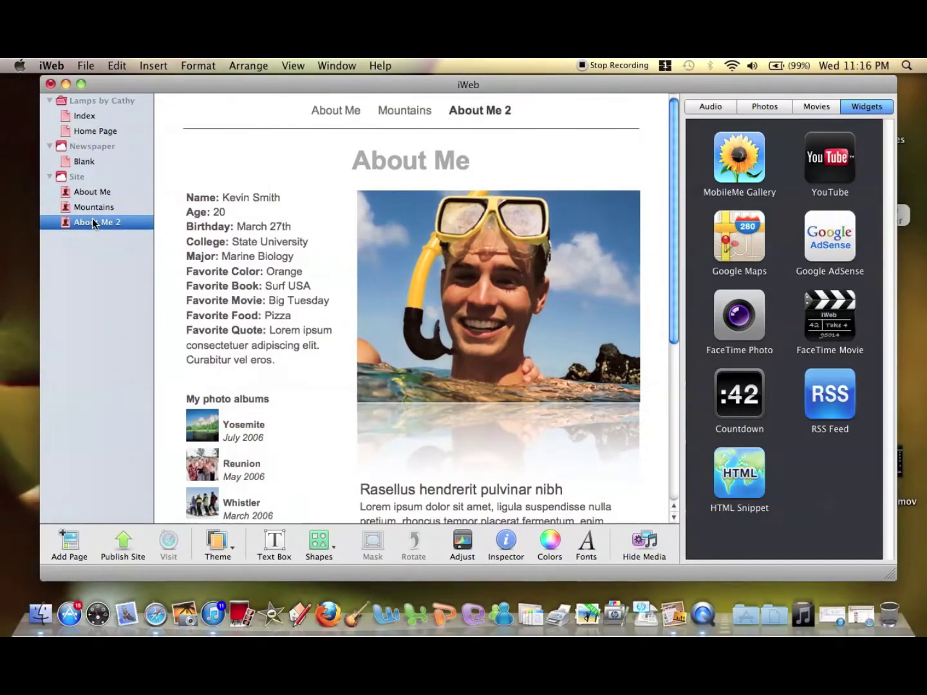
click(95, 221)
text(My)
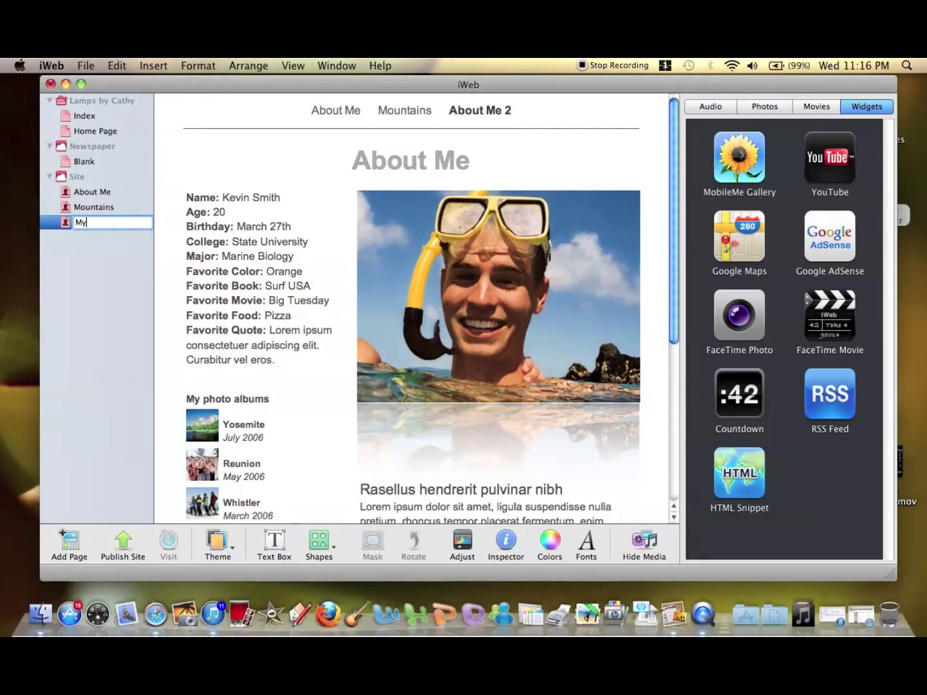
text( Friends)
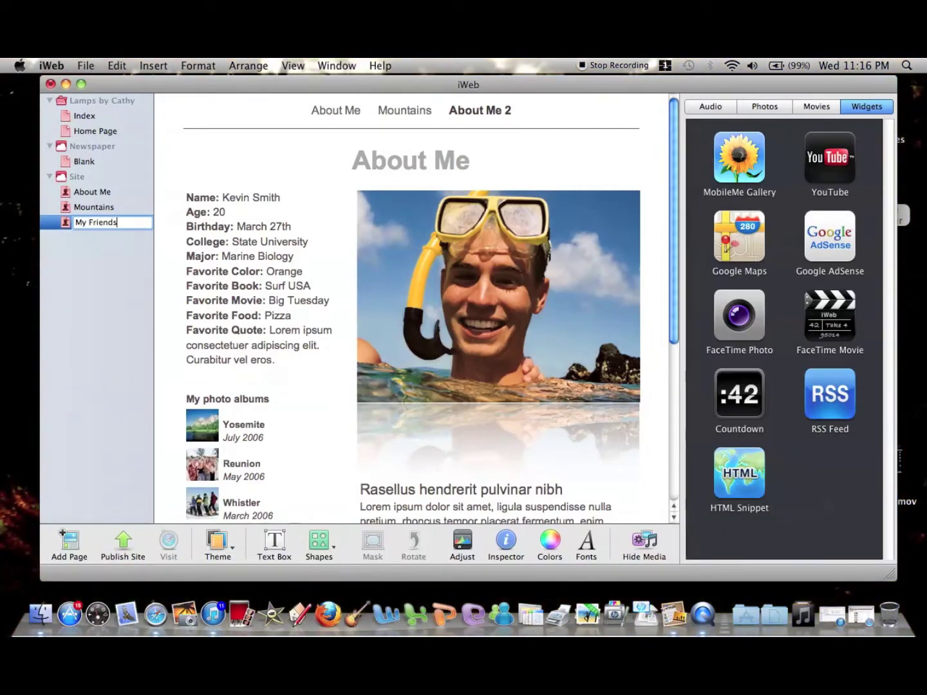
key(Return)
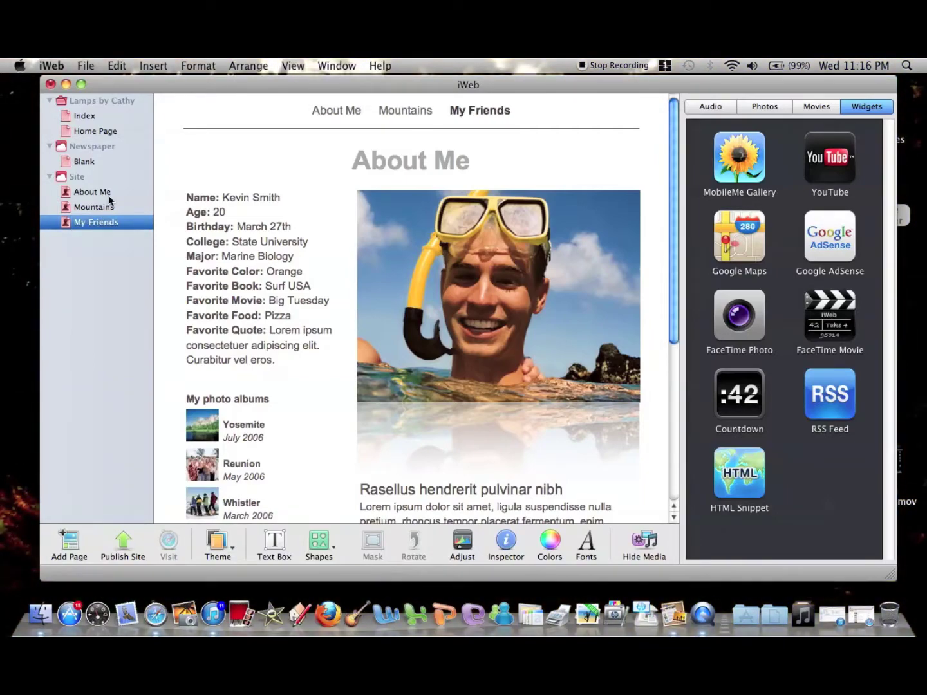
click(101, 192)
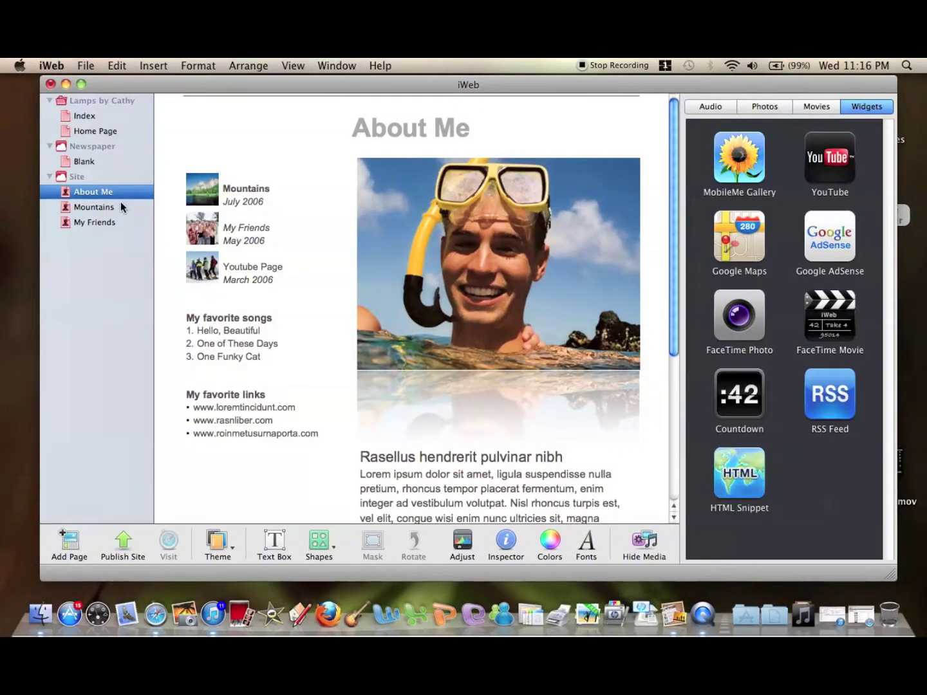
- Replace the Mountains page's About Me heading with 'Mountains'
click(95, 209)
click(100, 222)
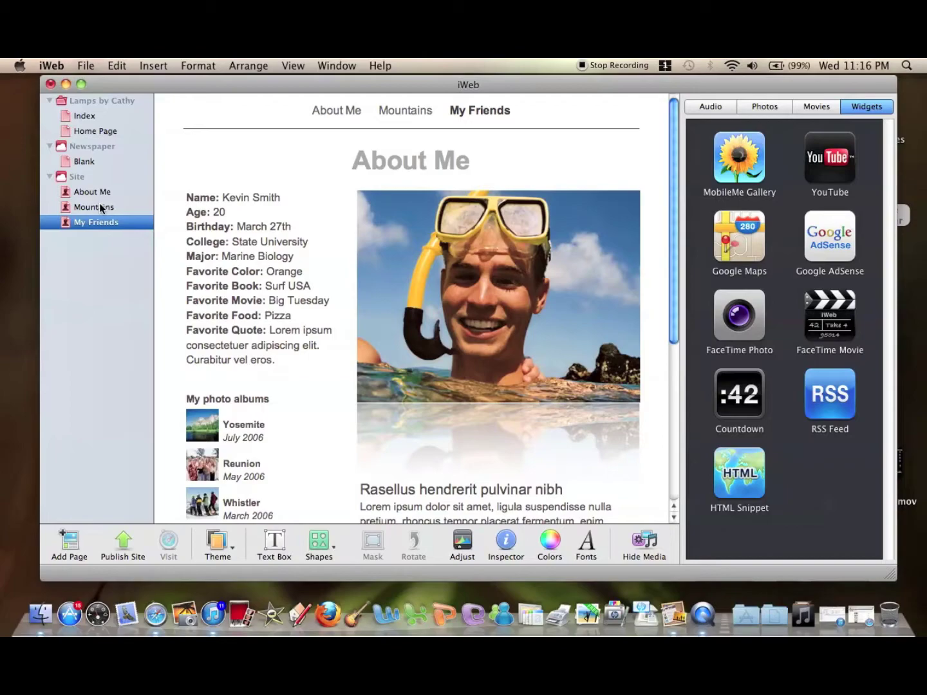
click(99, 206)
triple_click(405, 136)
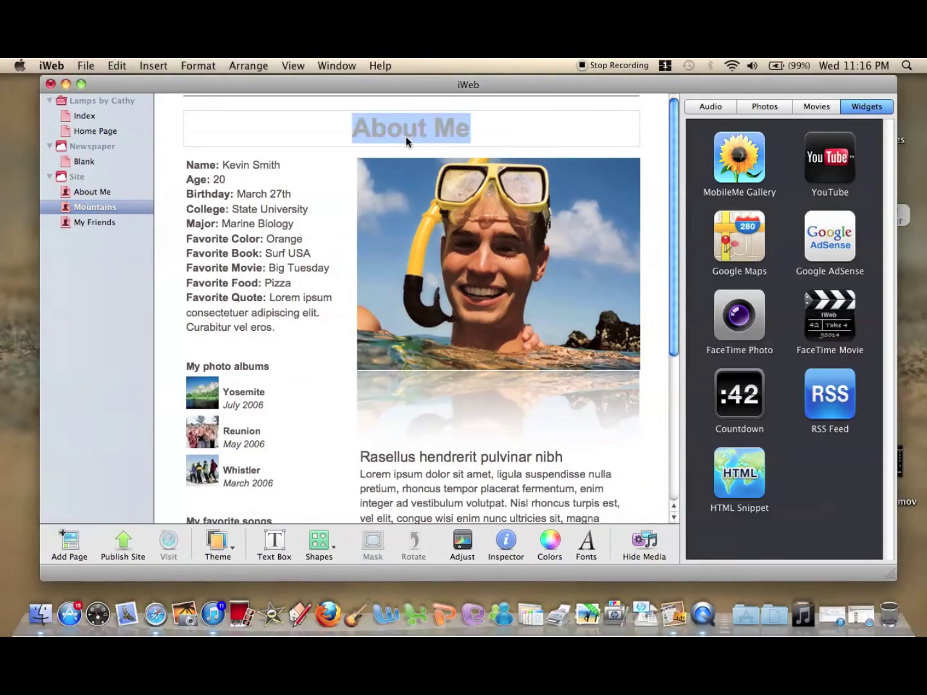
text(Mo)
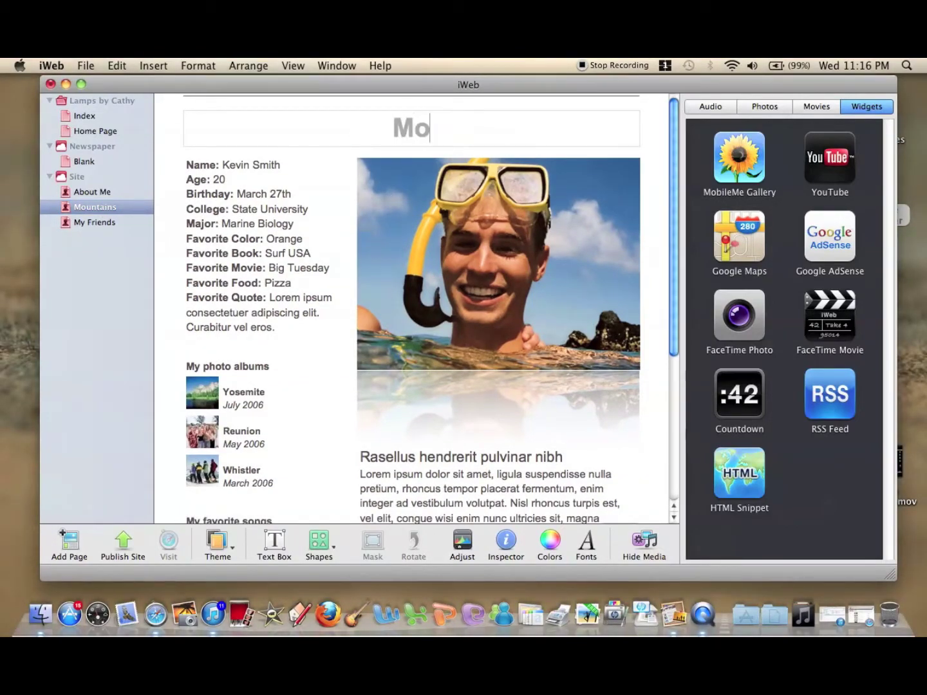
text(untains)
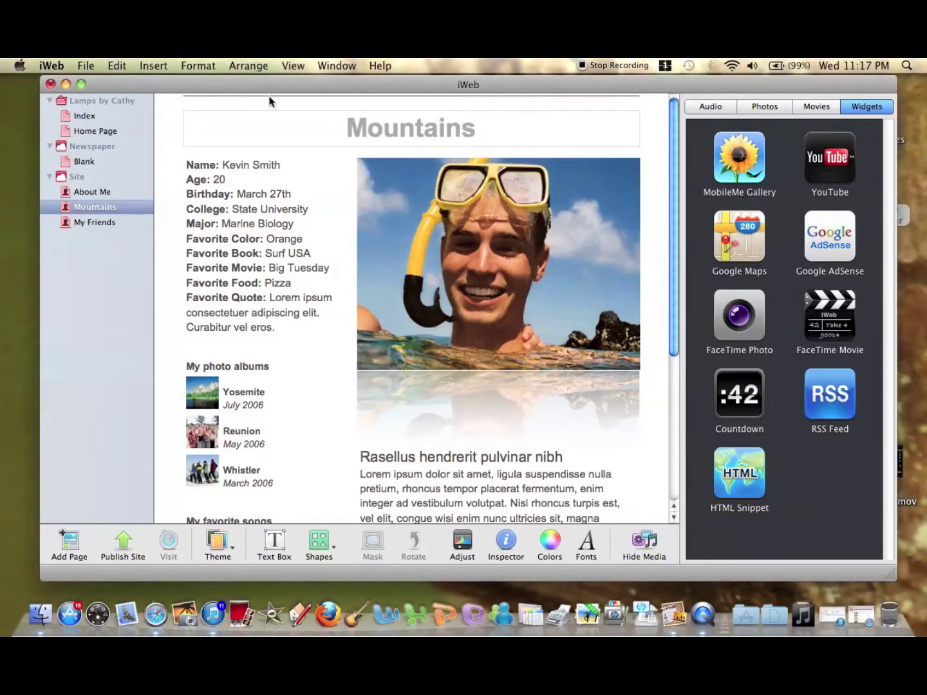
- Replace the My Friends page's About Me heading with 'My Friends'
click(95, 223)
click(413, 163)
triple_click(413, 163)
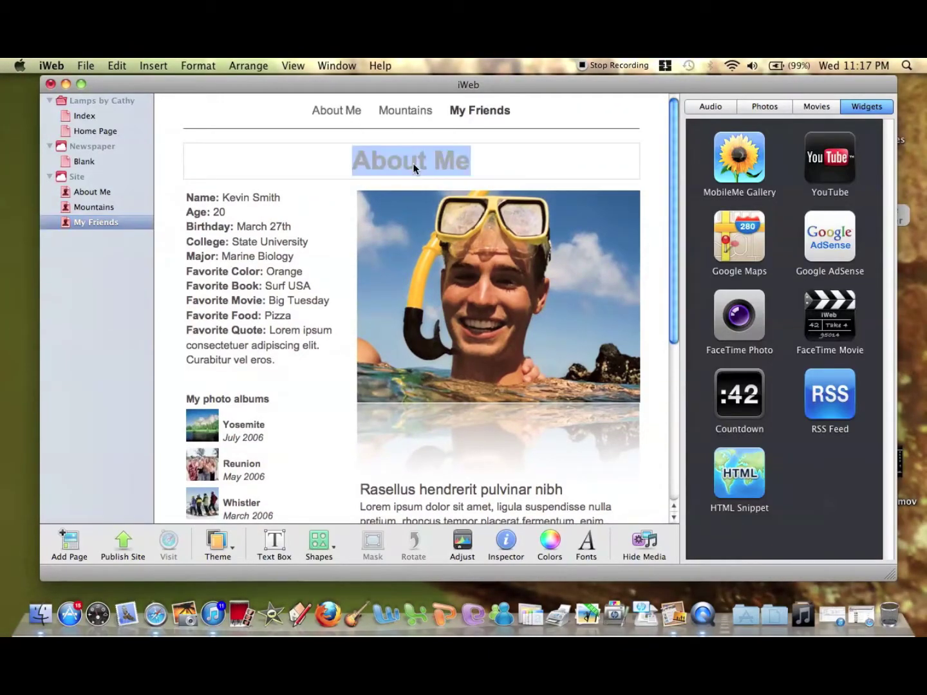
text(My Friends)
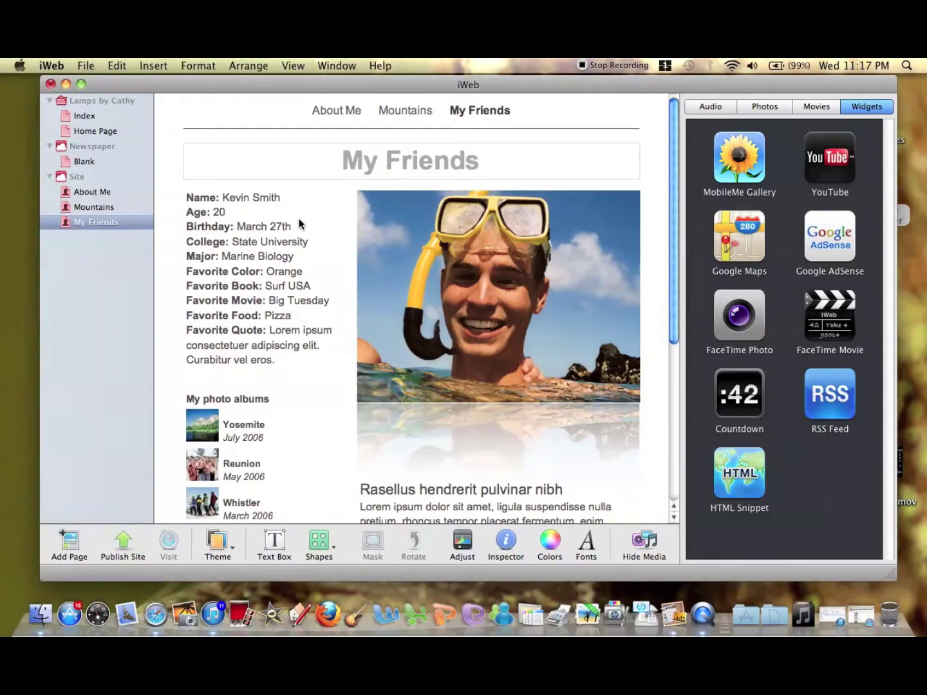
click(329, 207)
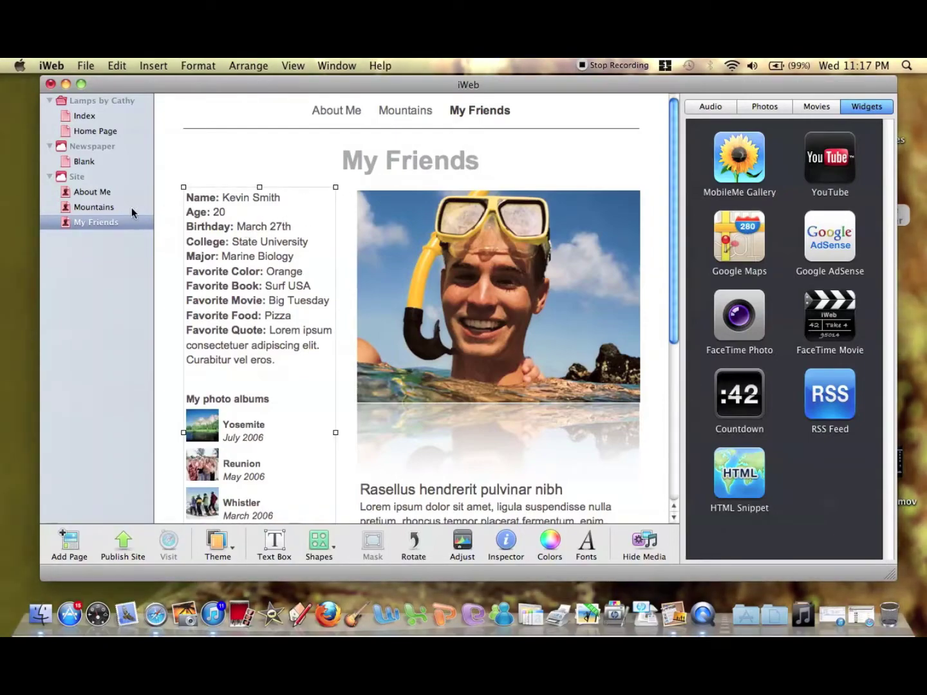
click(93, 194)
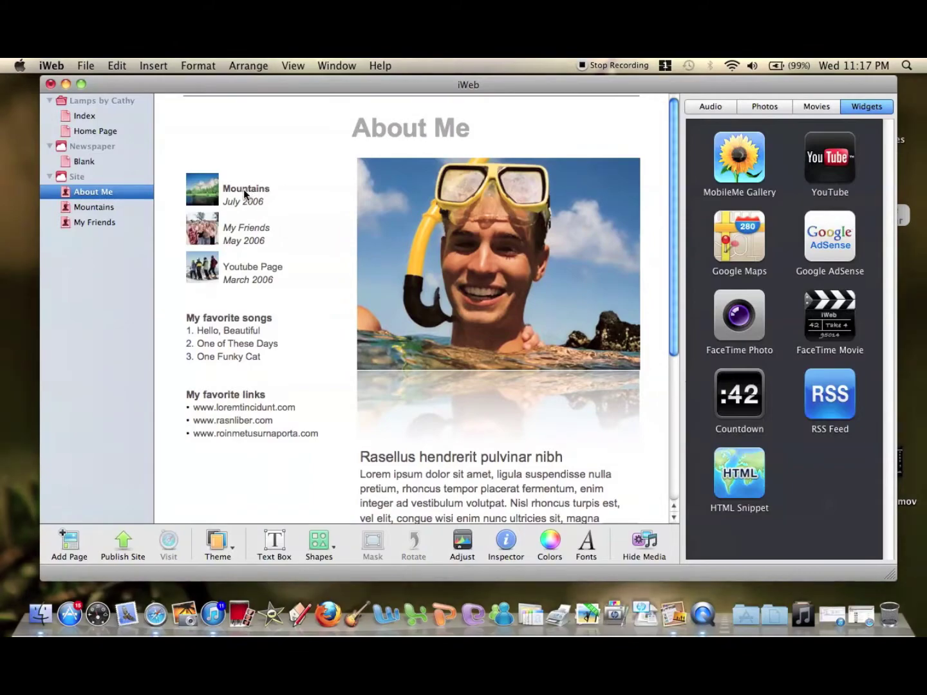
- Hyperlink the Mountains sidebar text to One of My Pages: Mountains
click(244, 191)
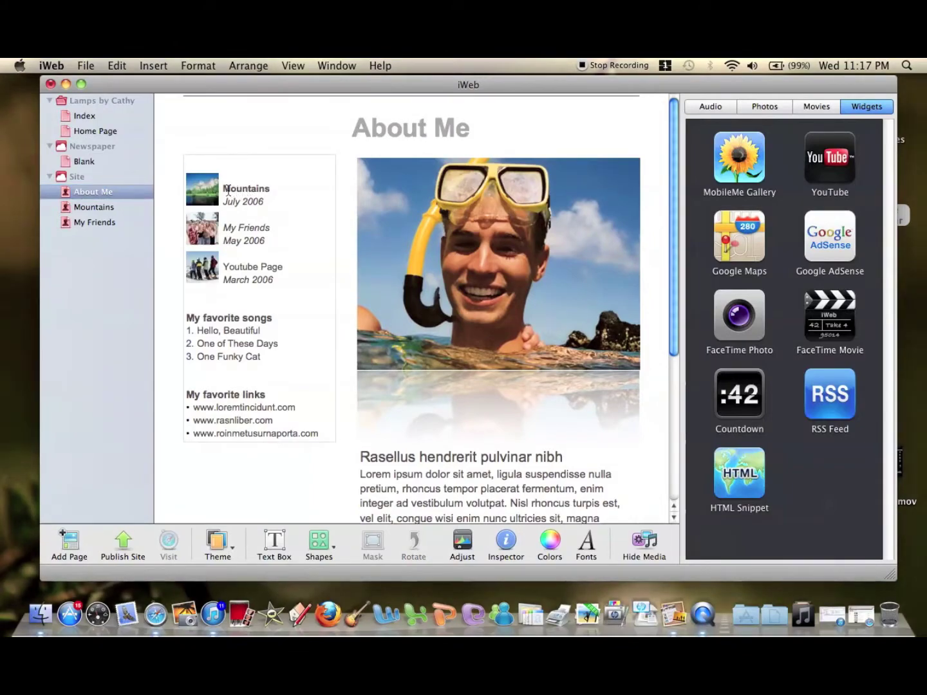
drag(222, 191, 269, 190)
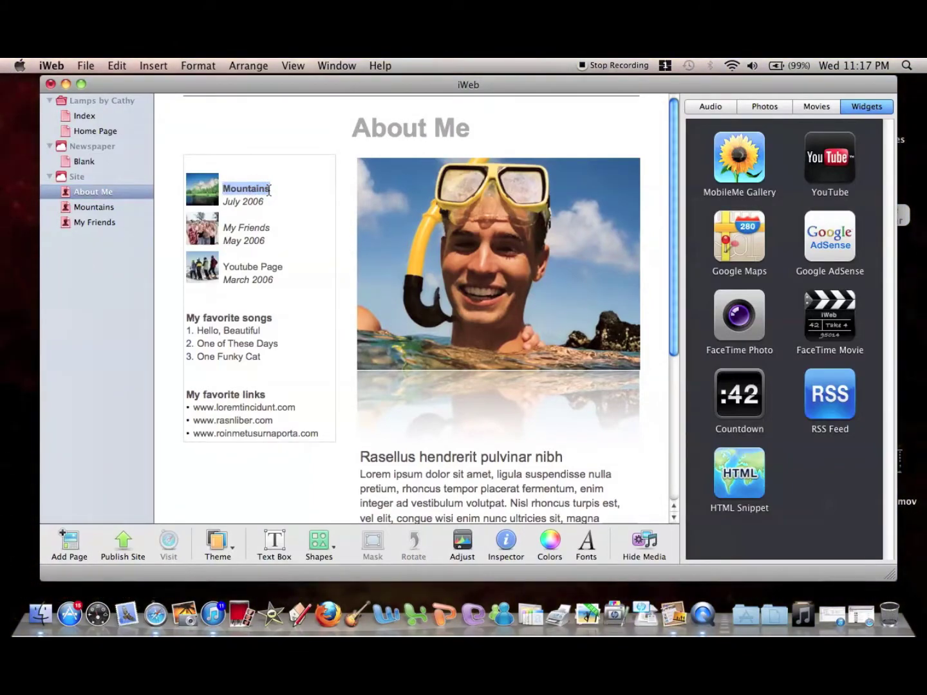
click(507, 539)
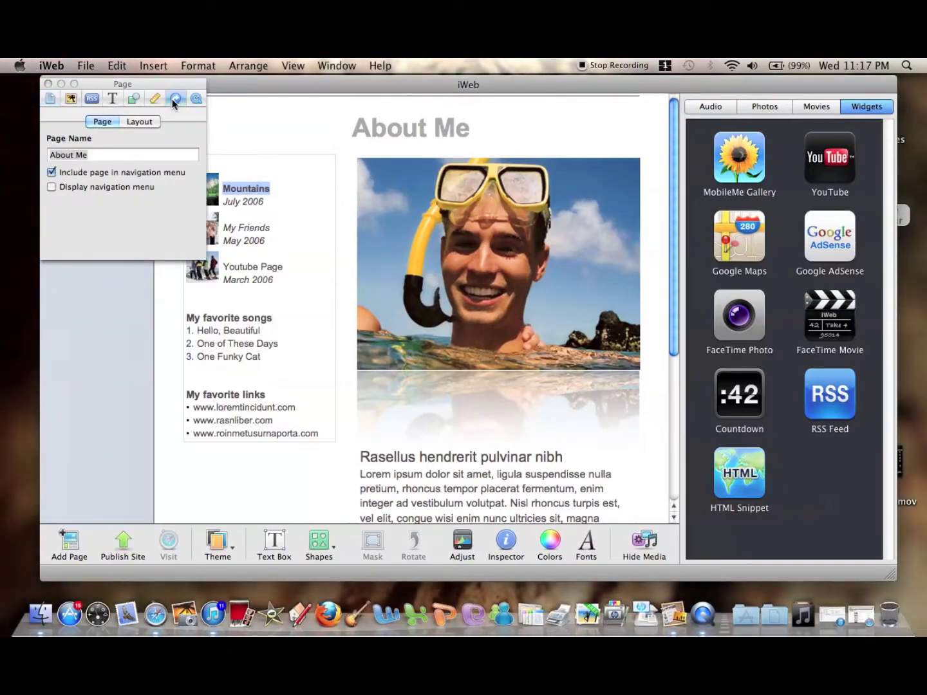
click(174, 98)
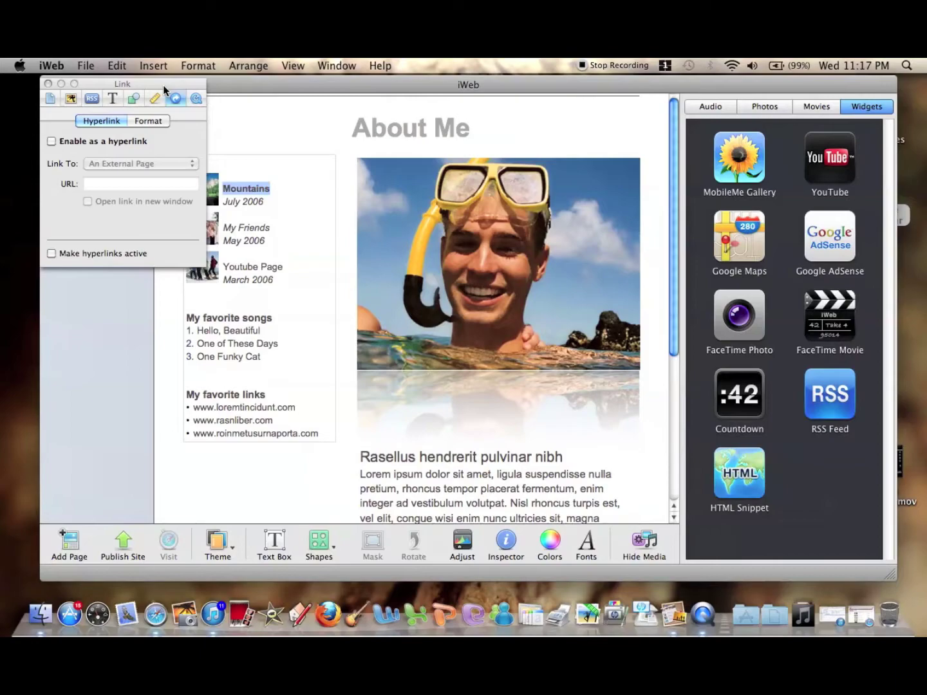
drag(164, 86, 144, 88)
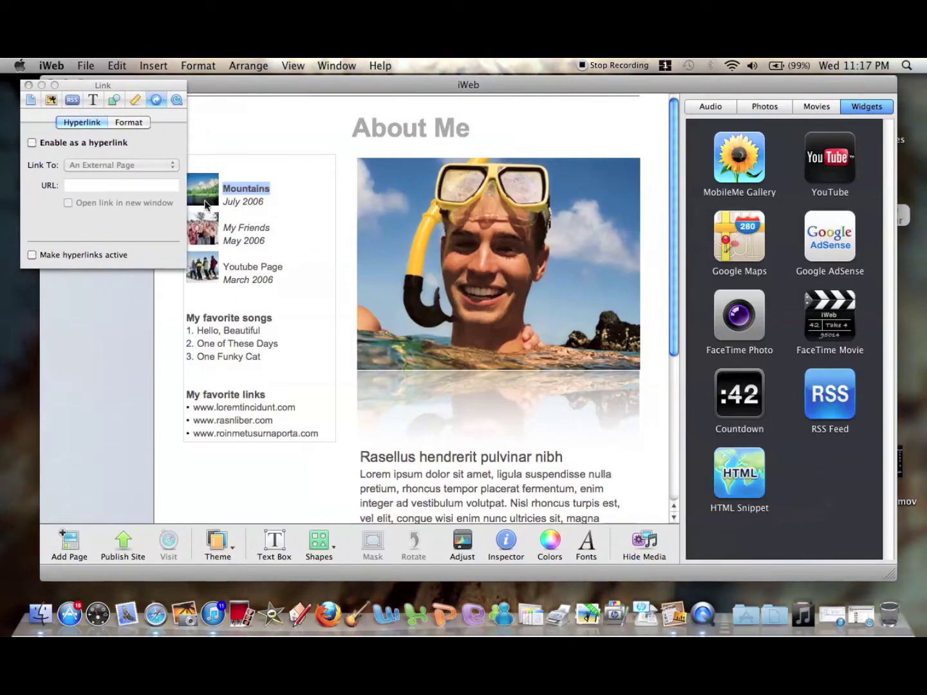
click(32, 142)
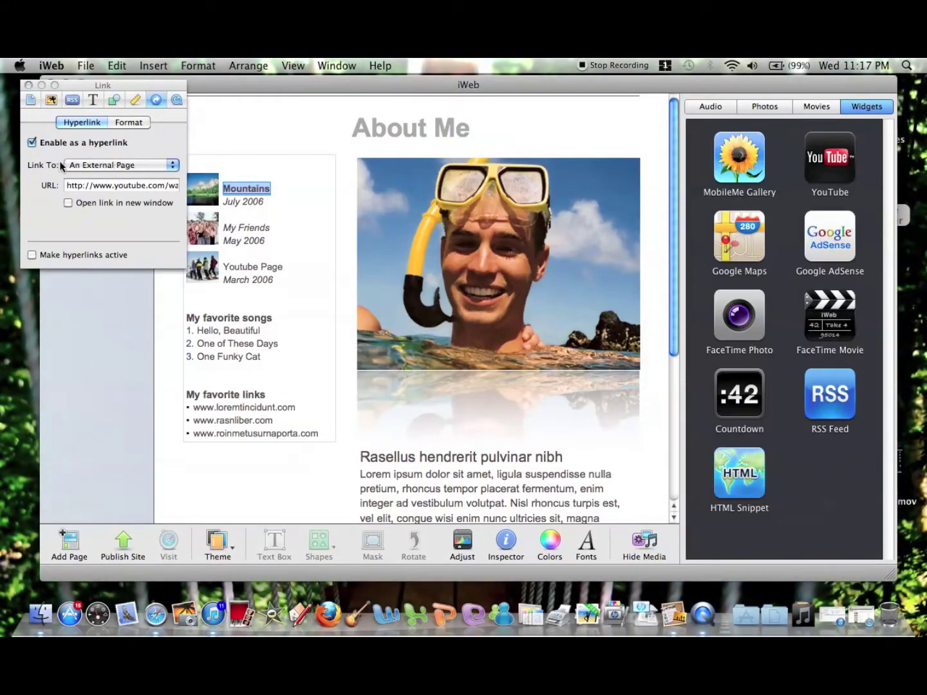
click(173, 164)
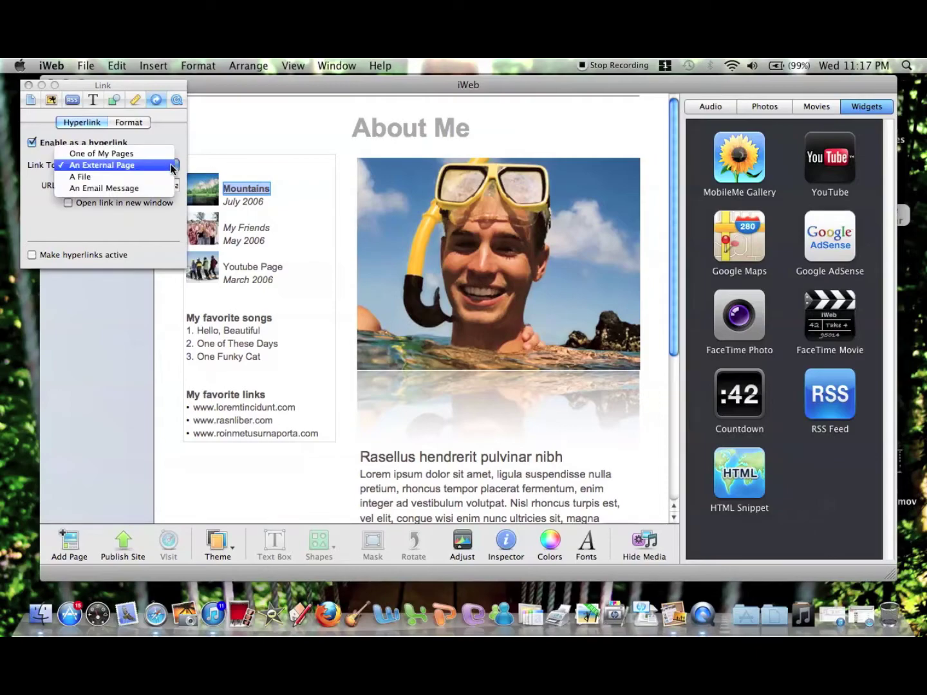
click(108, 154)
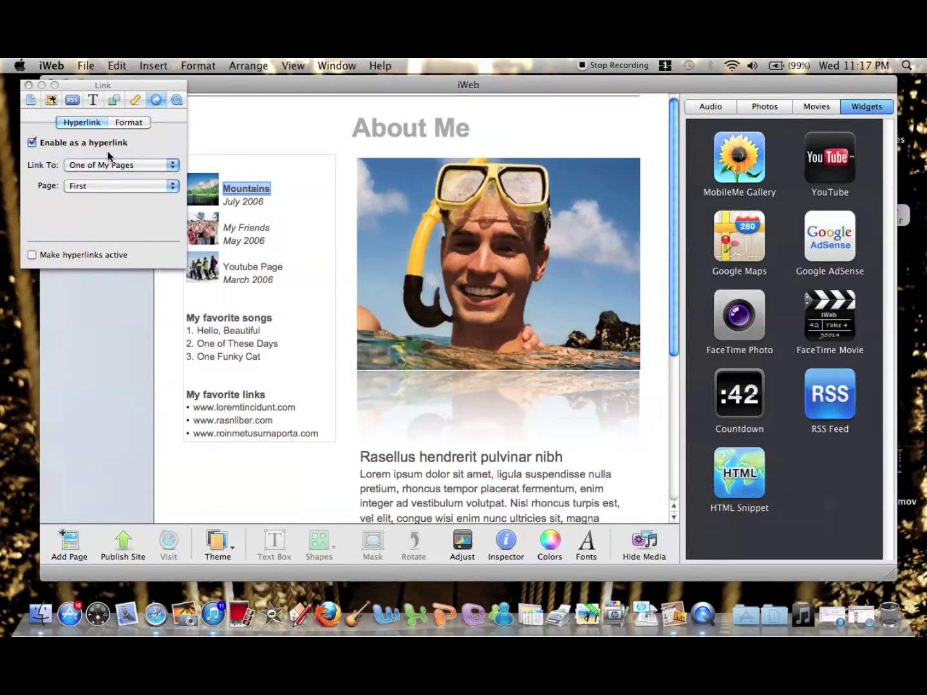
click(152, 186)
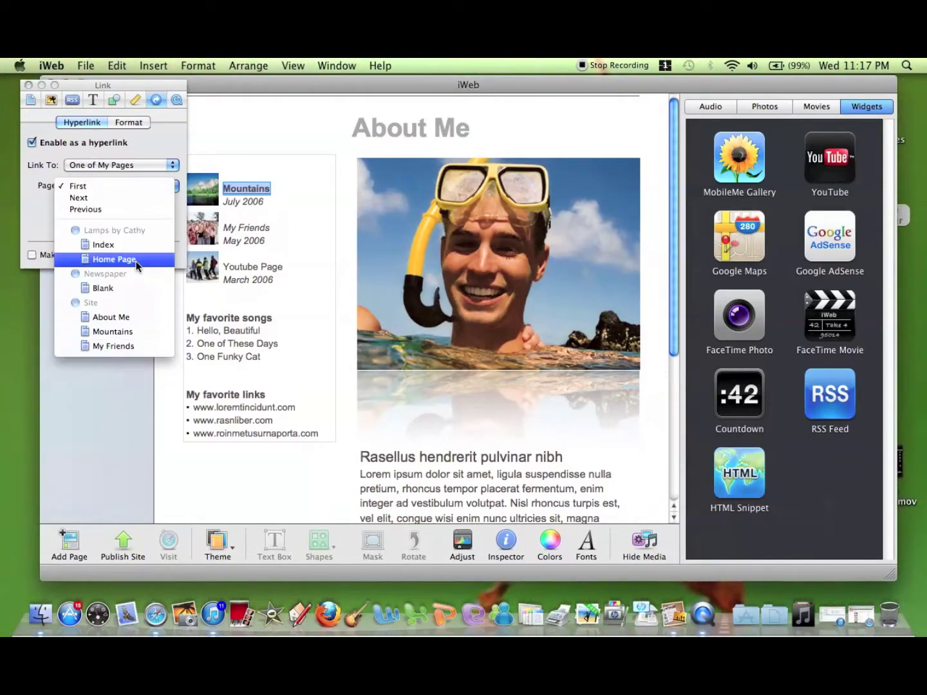
click(104, 332)
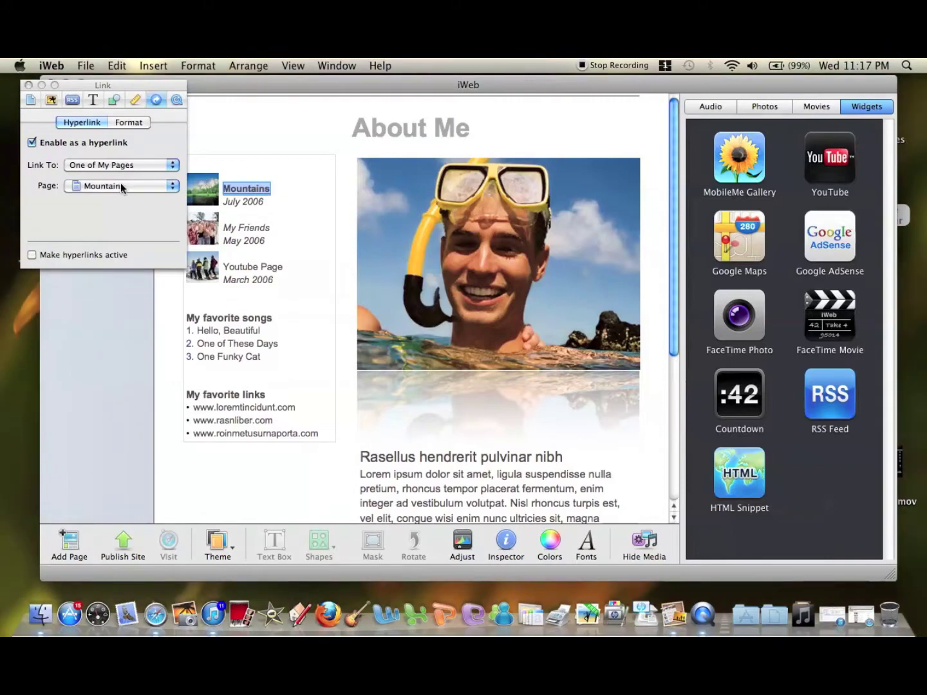
click(286, 183)
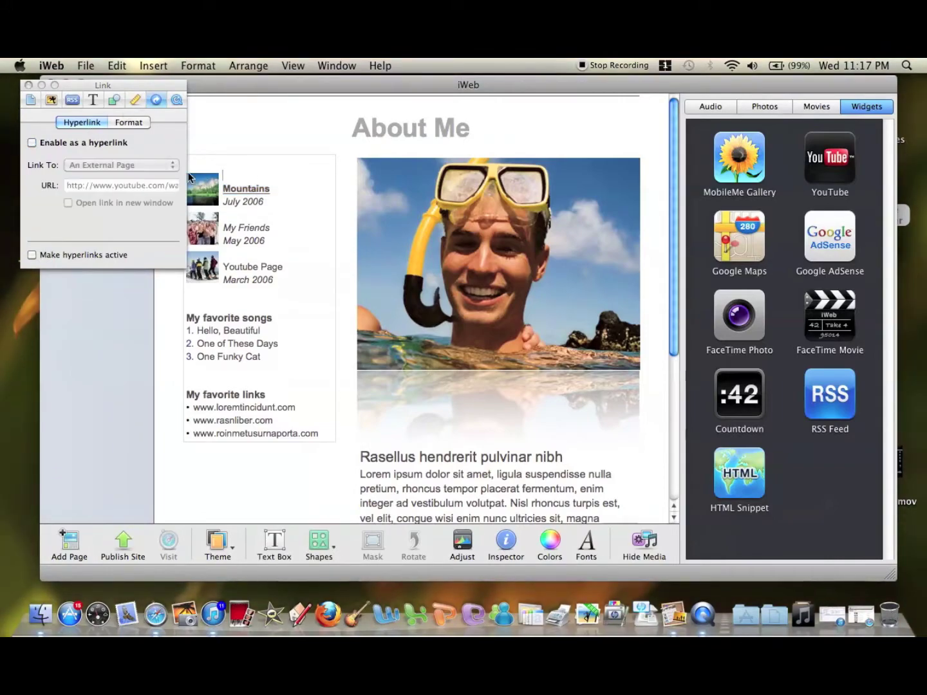
- Hyperlink the Mountains thumbnail picture to the Mountains page as well
drag(150, 85, 119, 81)
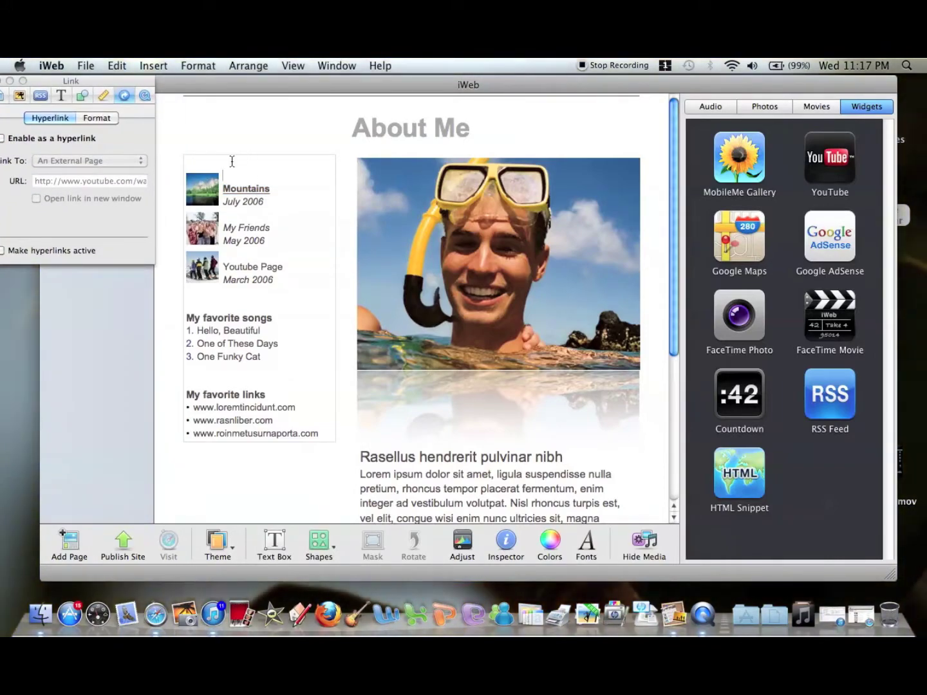
click(201, 187)
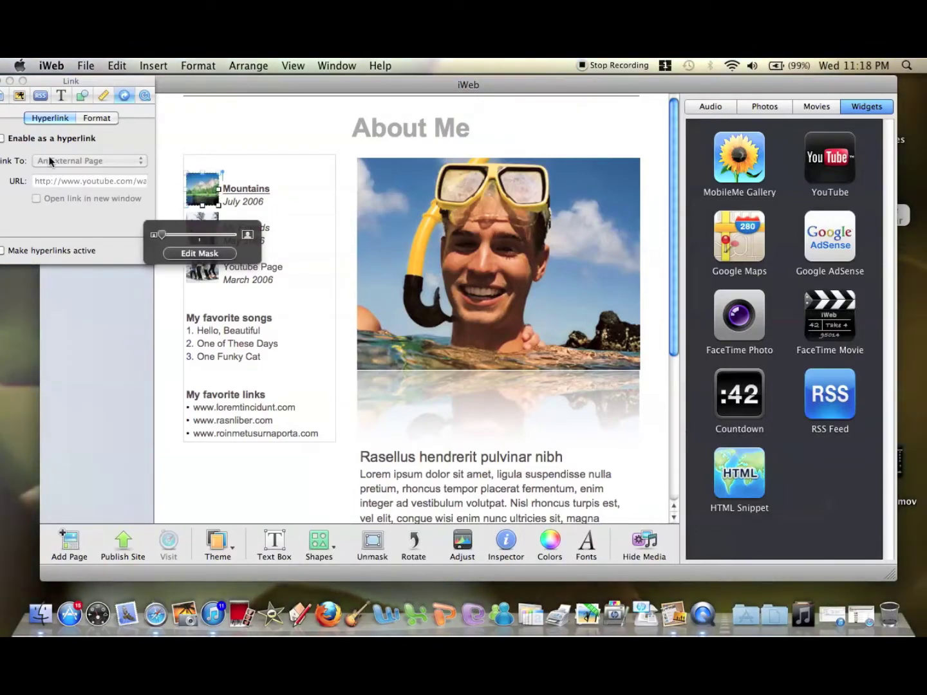
click(2, 139)
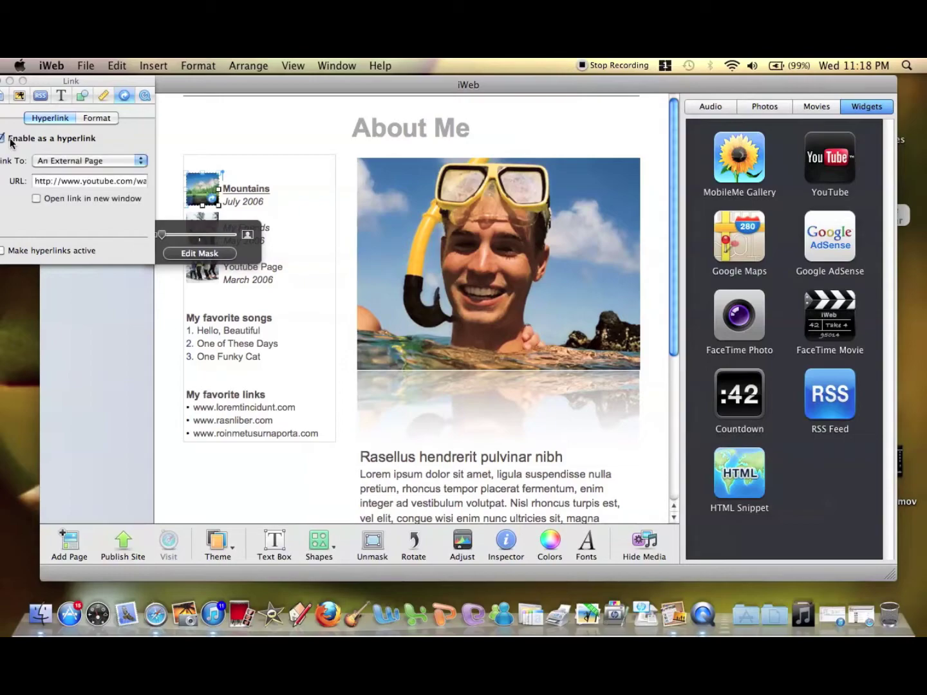
click(134, 162)
click(115, 148)
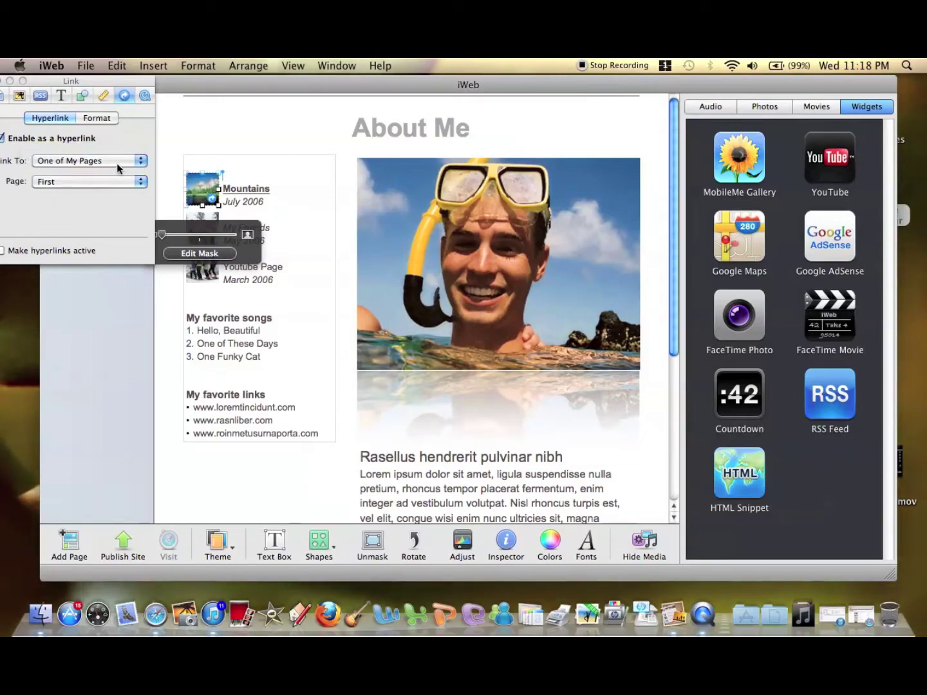
click(118, 185)
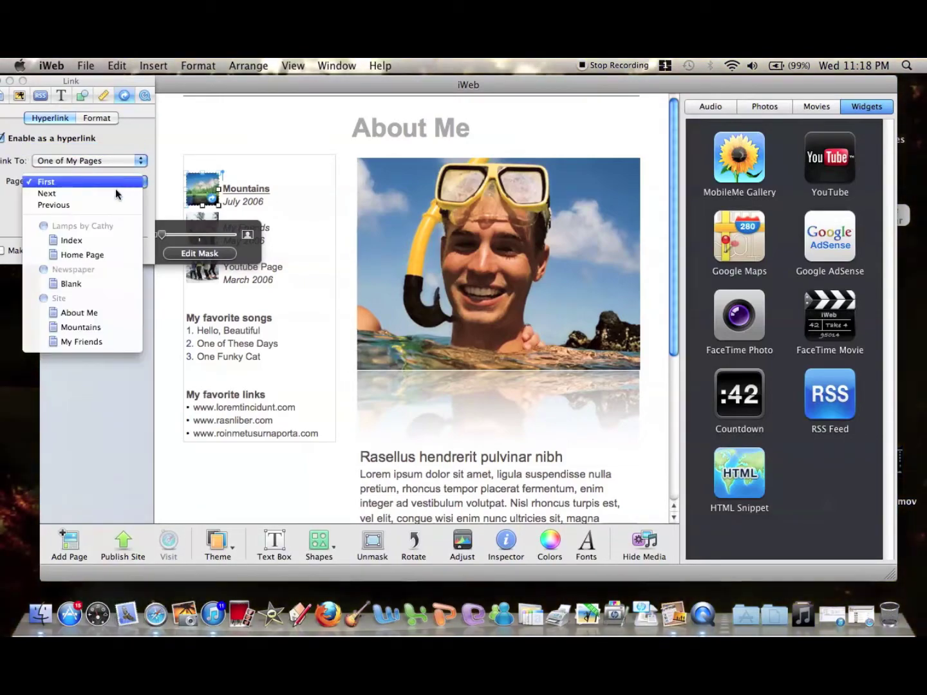
click(102, 327)
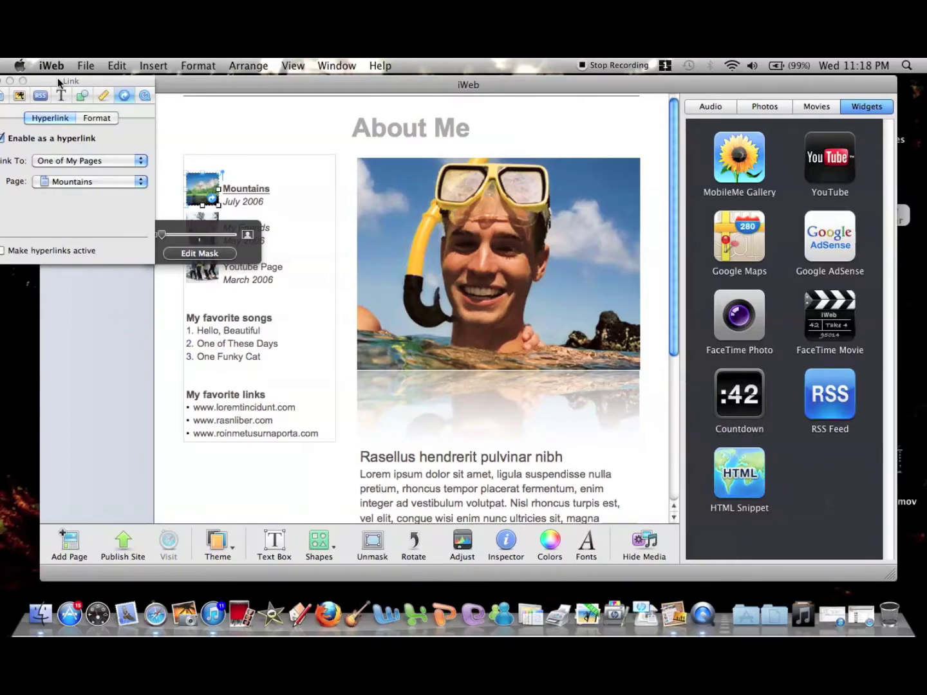
drag(58, 83, 452, 79)
- Hyperlink the My Friends sidebar text to One of My Pages: My Friends
click(306, 219)
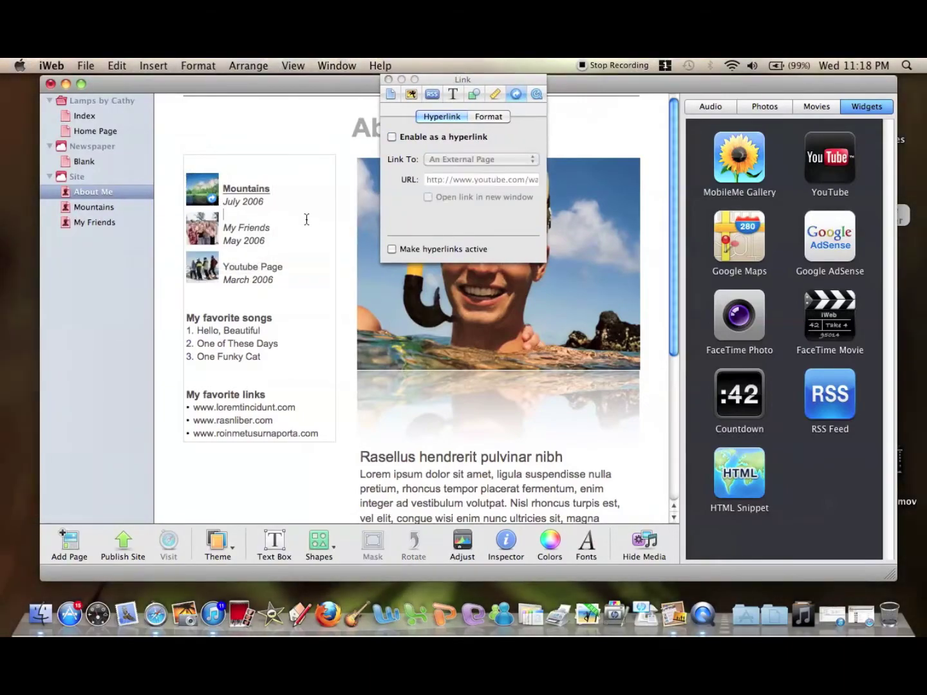
drag(227, 231, 223, 234)
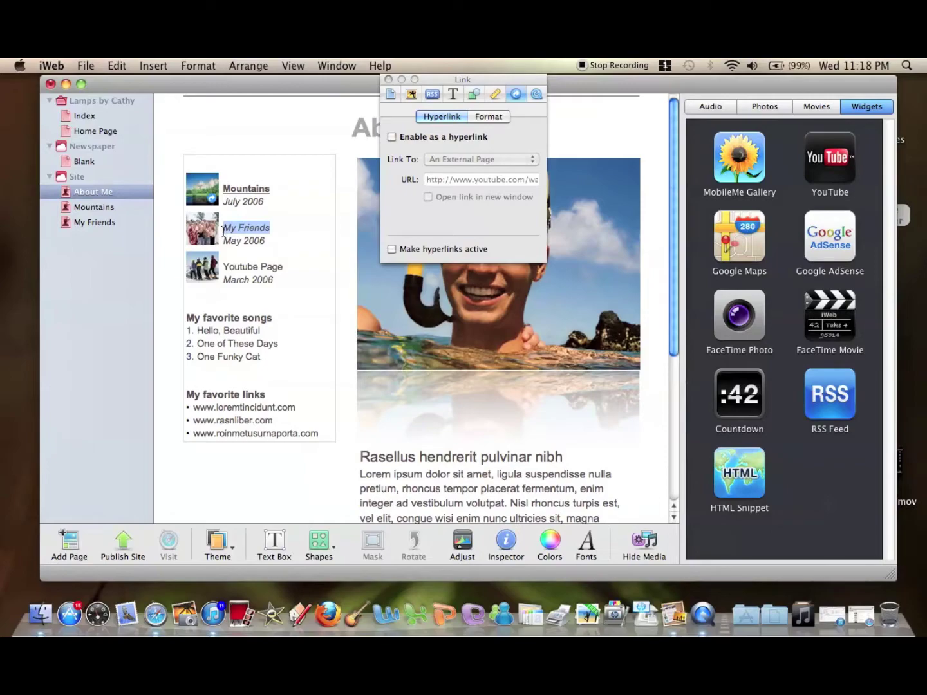
click(391, 137)
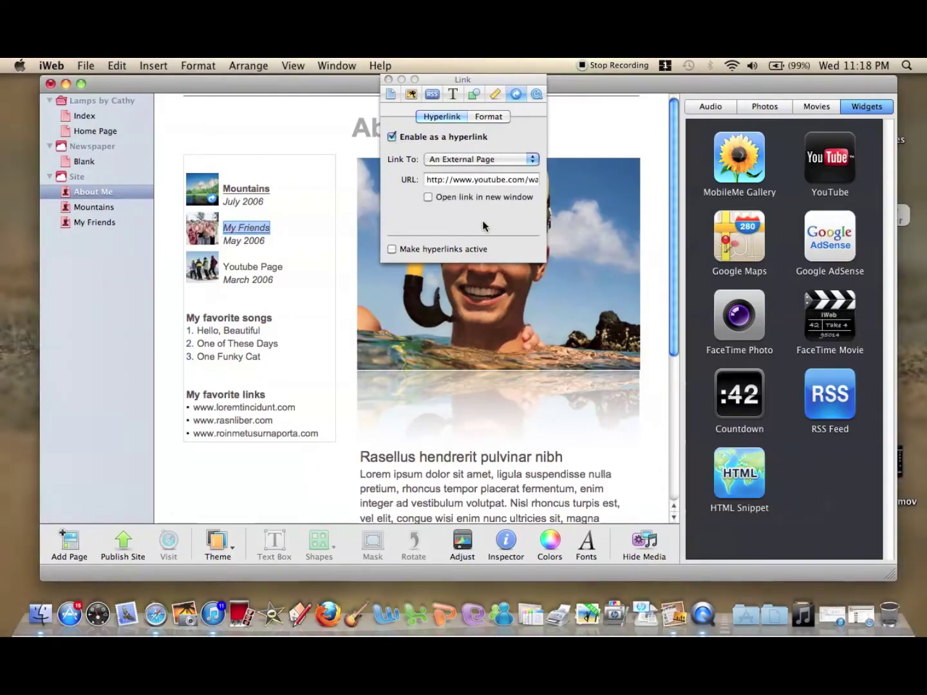
click(505, 162)
click(489, 148)
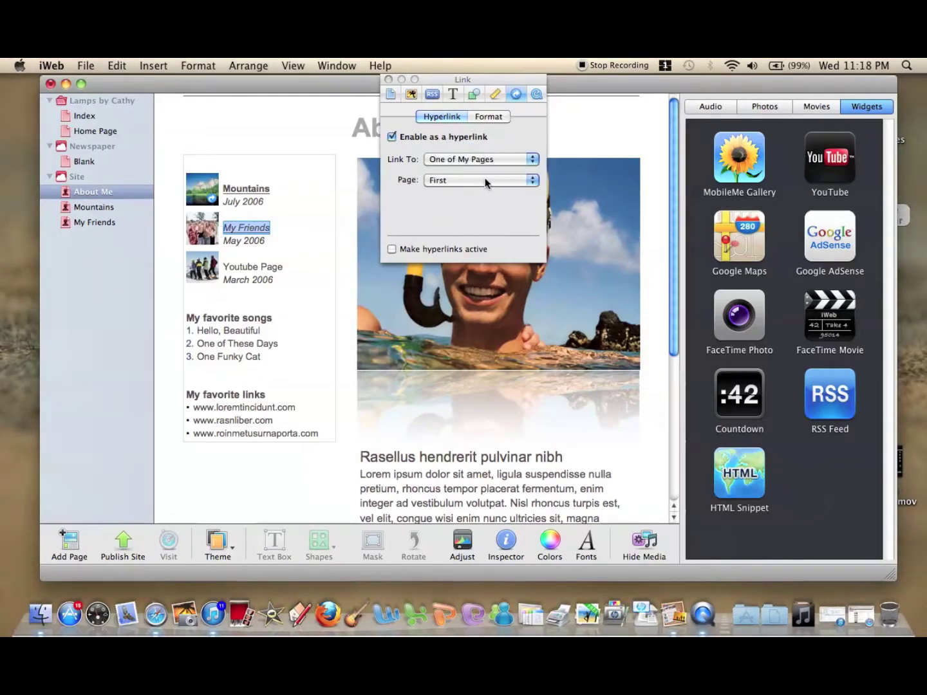
click(487, 179)
click(479, 339)
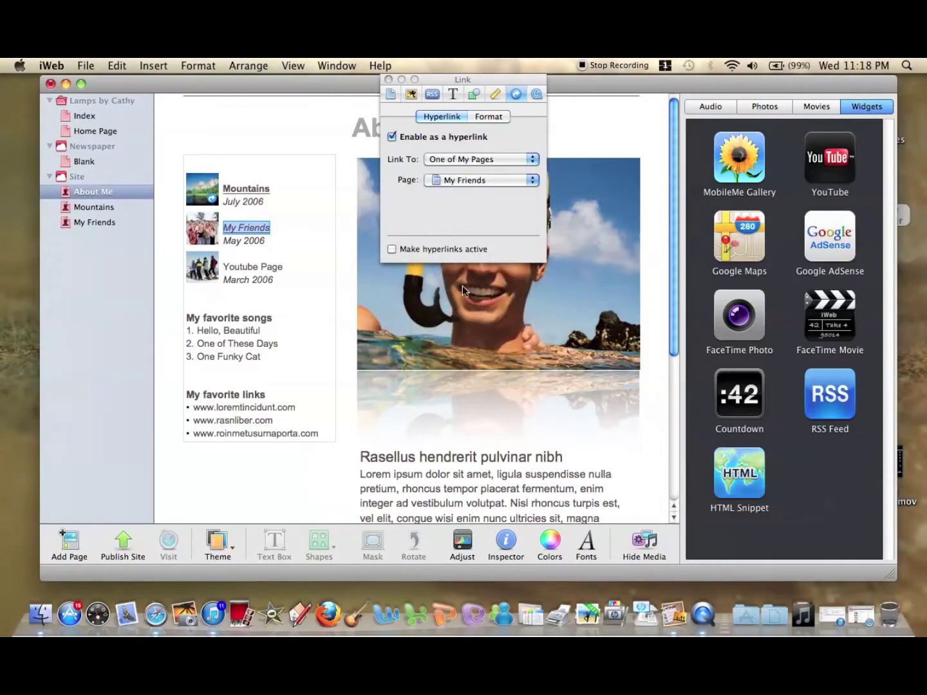
- Hyperlink the My Friends thumbnail to the My Friends page, then close the Inspector
click(209, 236)
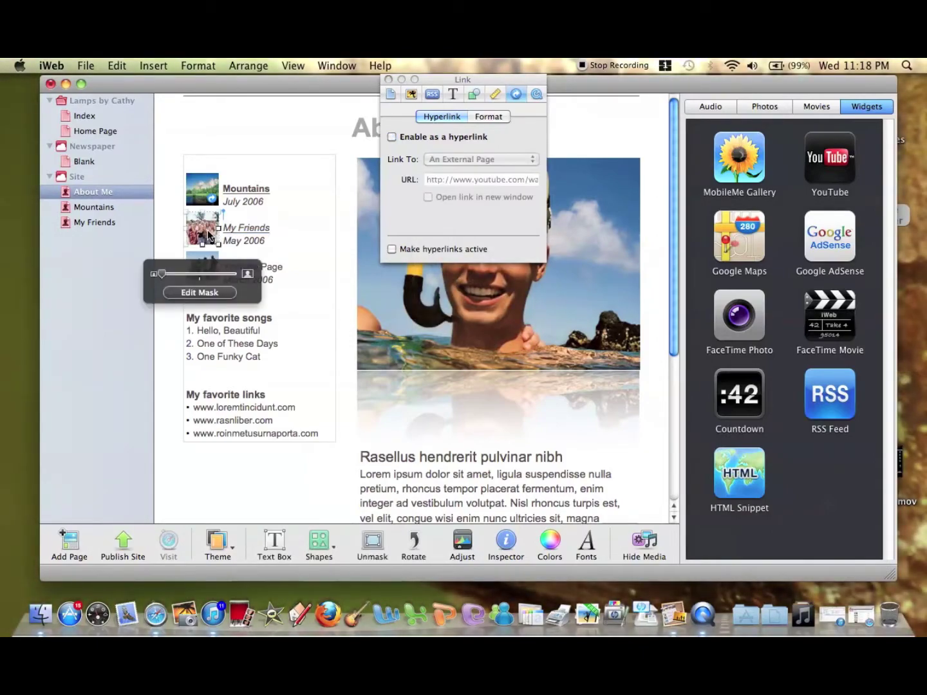
click(391, 137)
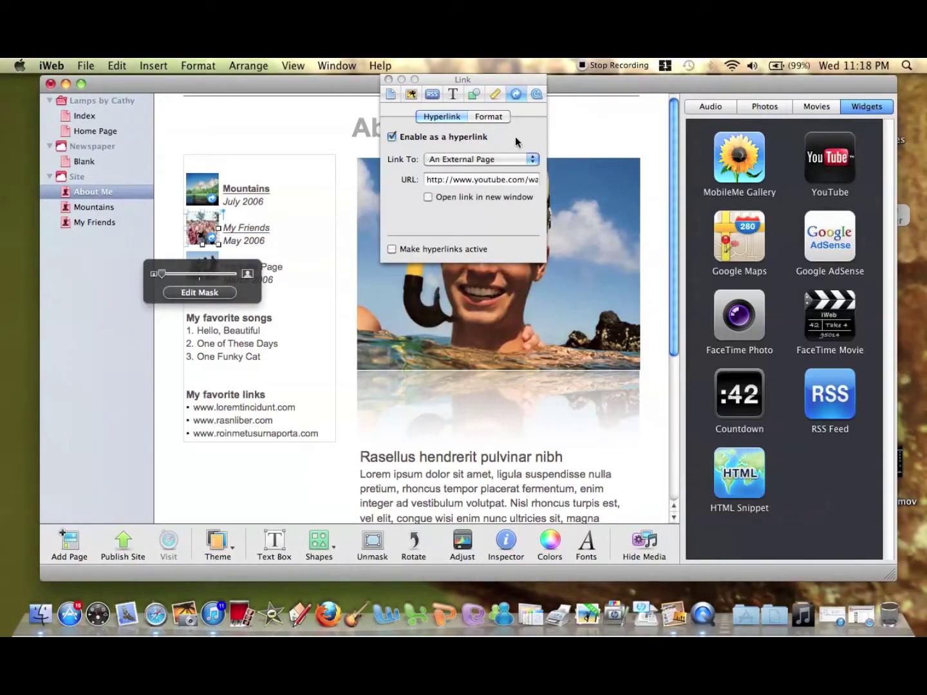
click(508, 159)
click(467, 150)
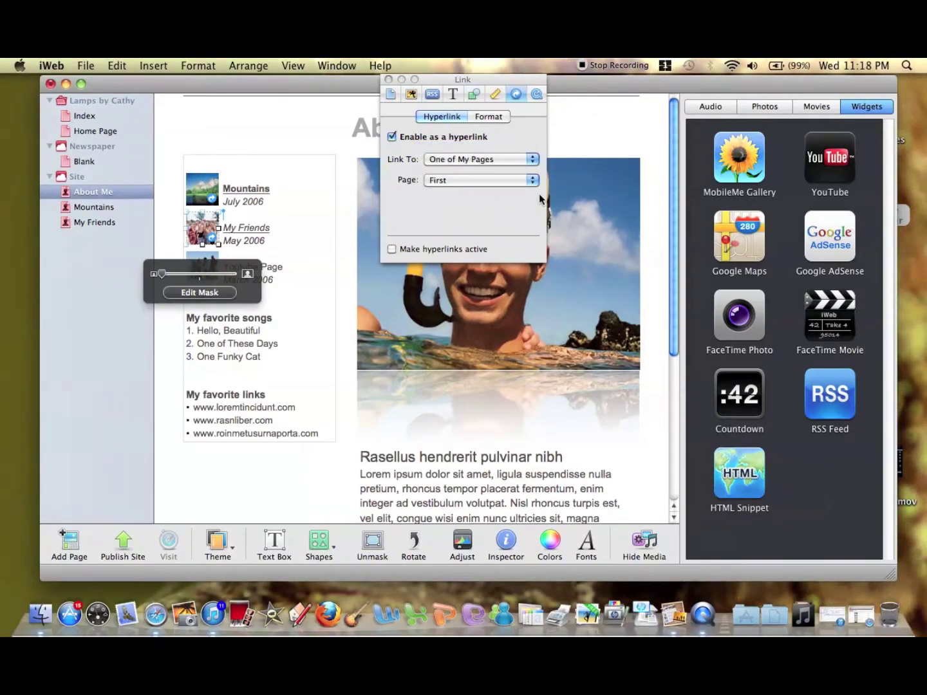
click(504, 181)
click(475, 339)
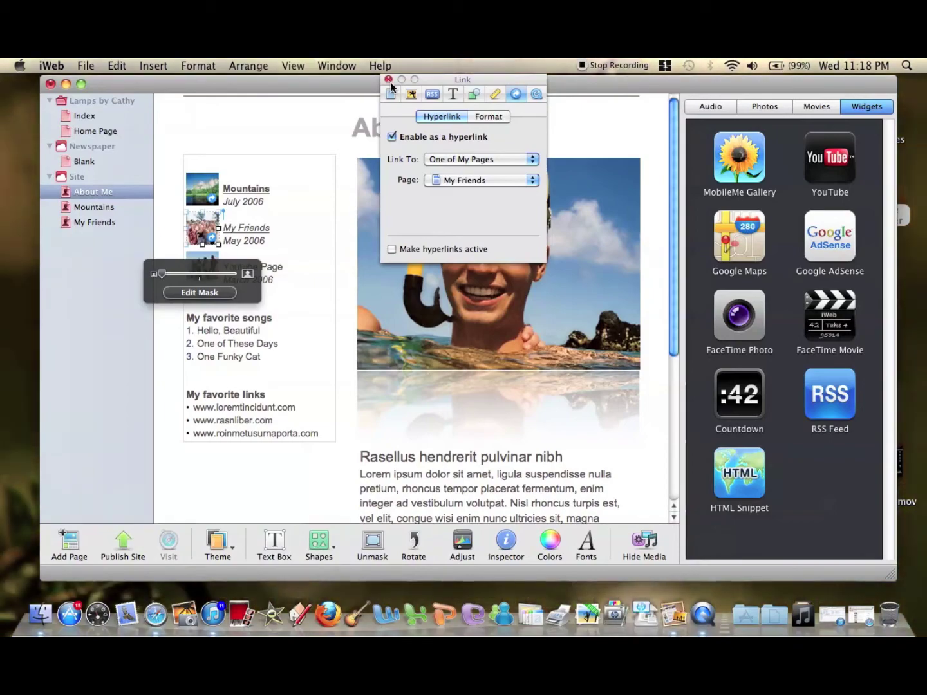
click(388, 79)
click(288, 208)
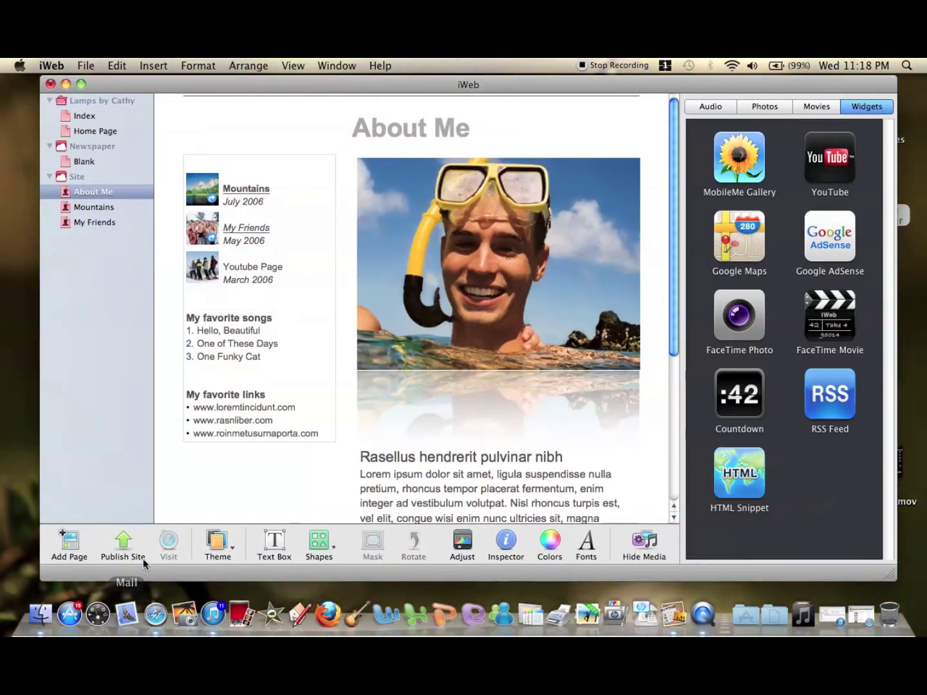
- Start publishing, decline MobileMe, and set Publish to: Local Folder in Site Publishing Settings
click(124, 544)
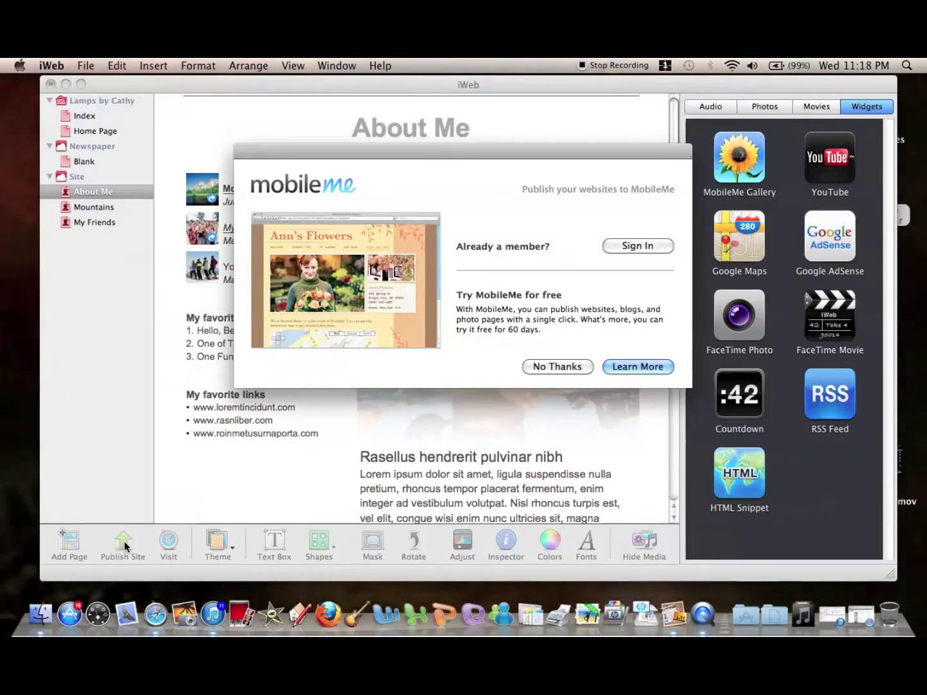
click(588, 366)
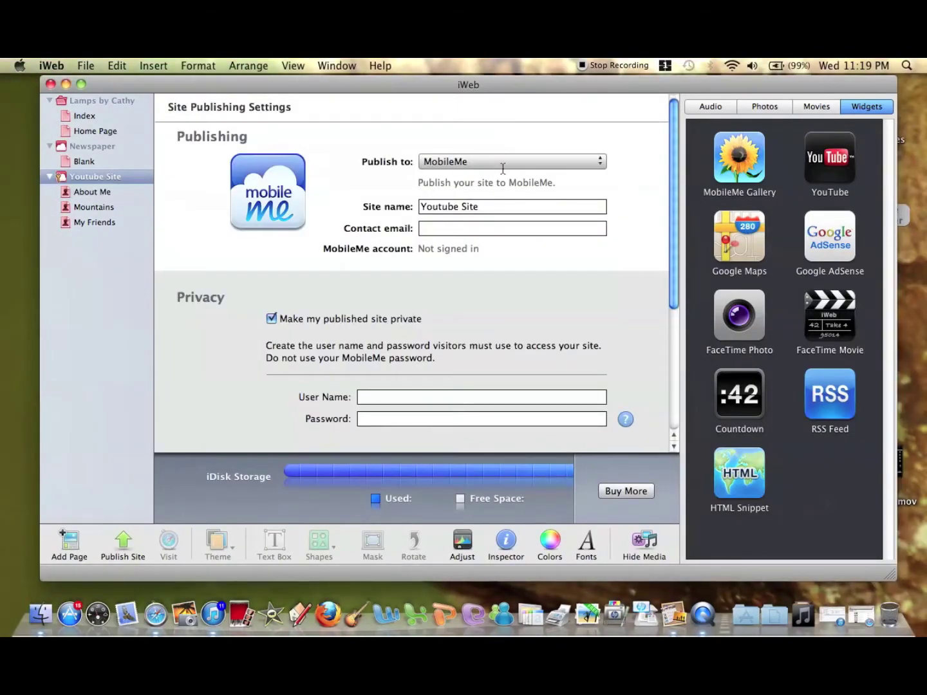
click(504, 159)
click(485, 186)
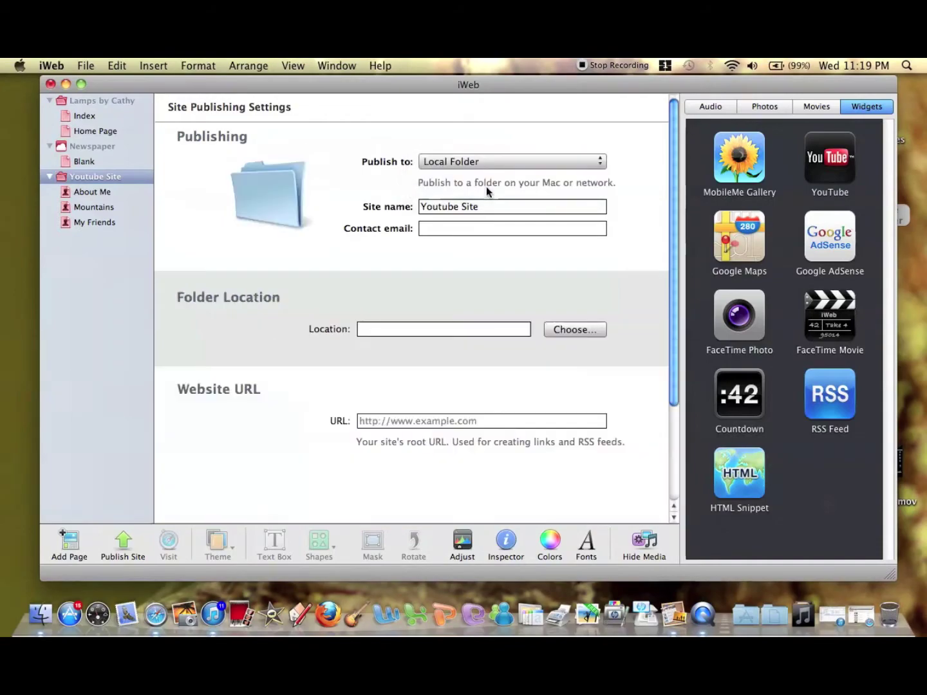
click(574, 329)
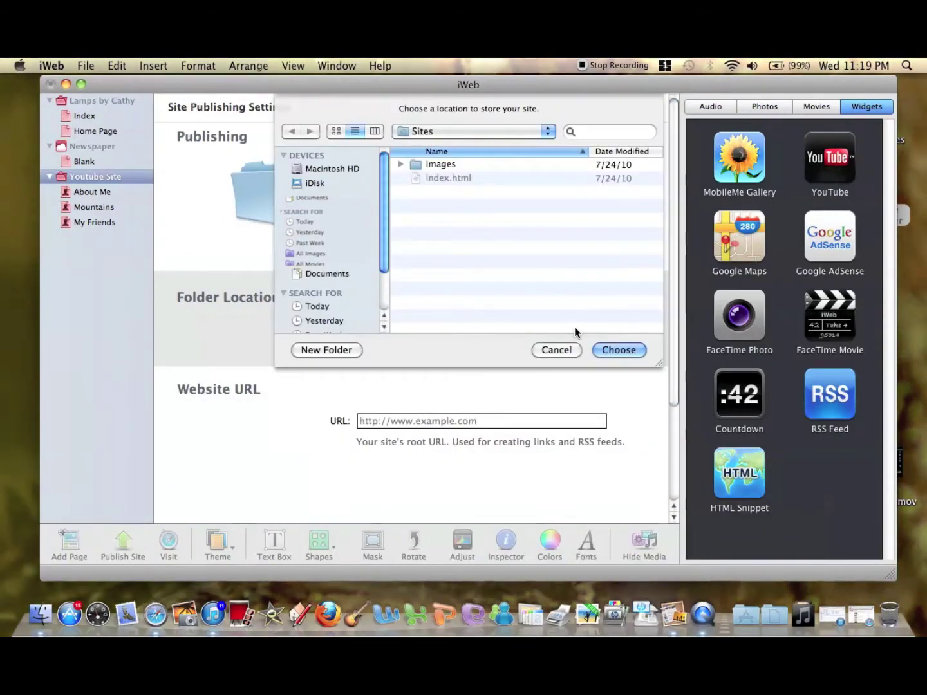
click(557, 351)
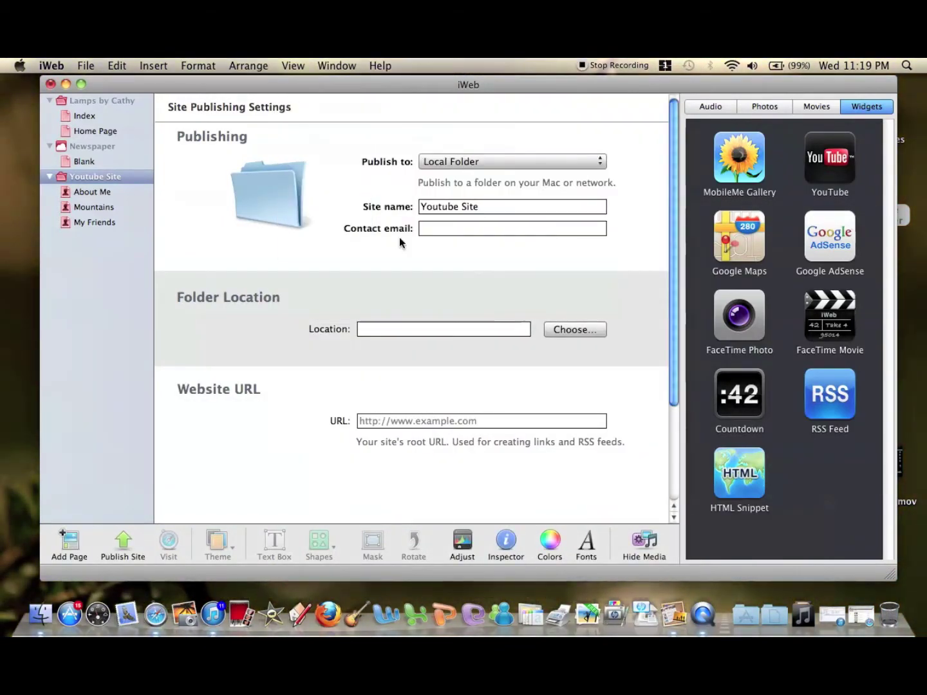
click(596, 158)
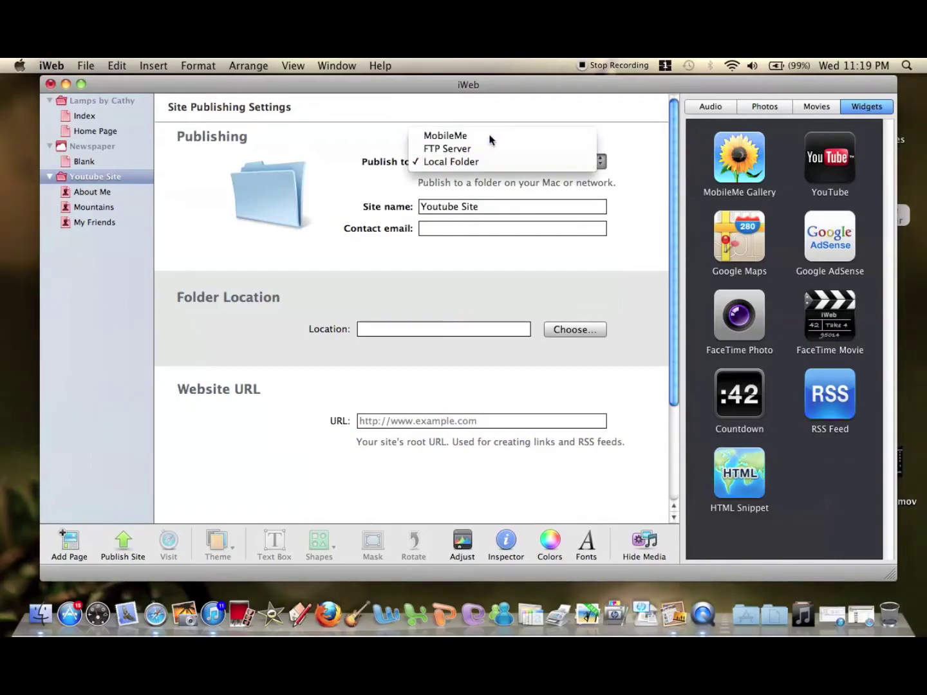
click(490, 137)
click(570, 163)
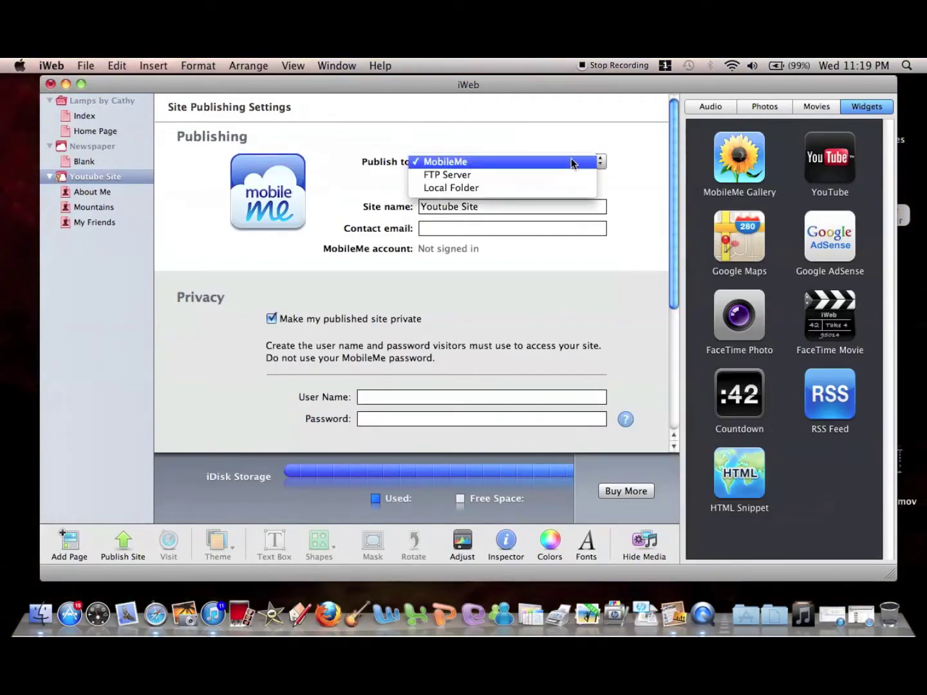
click(528, 189)
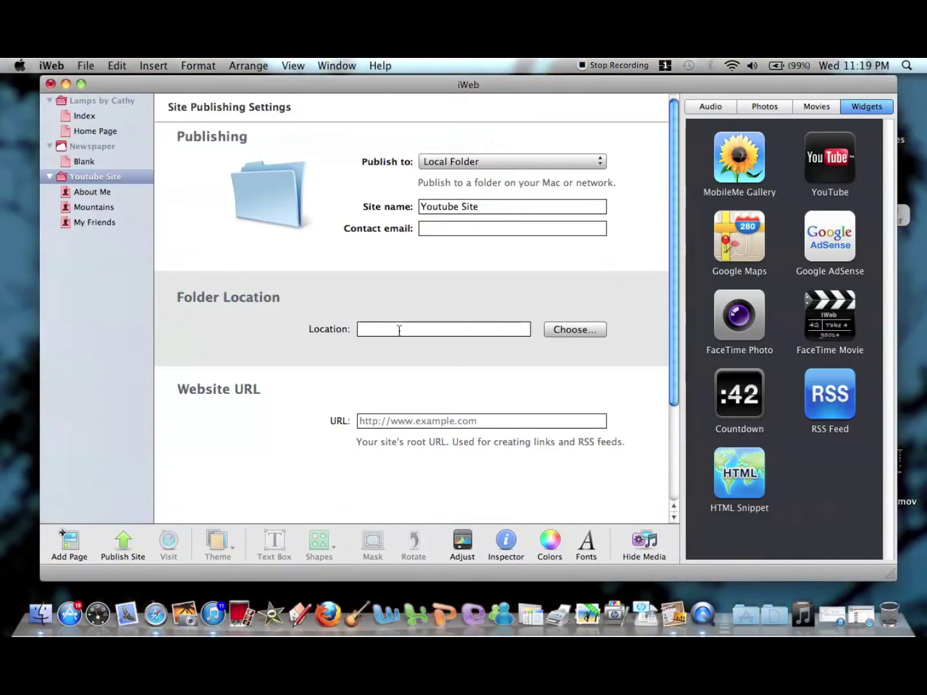
- Choose the Desktop as the local folder and publish the Youtube Site there
click(584, 329)
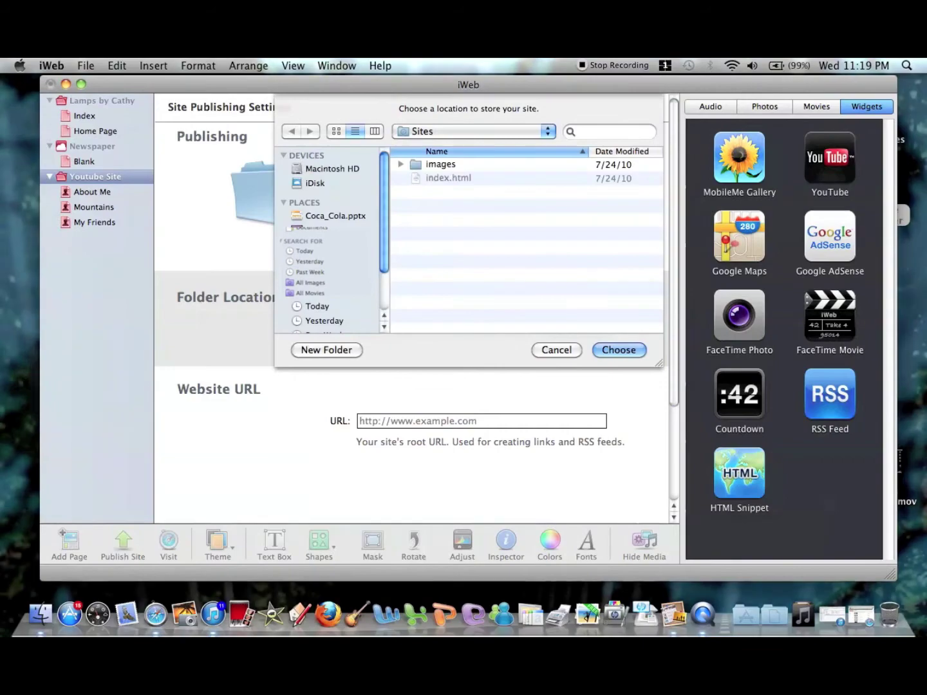
key(super+alt+l)
key(super+shift+d)
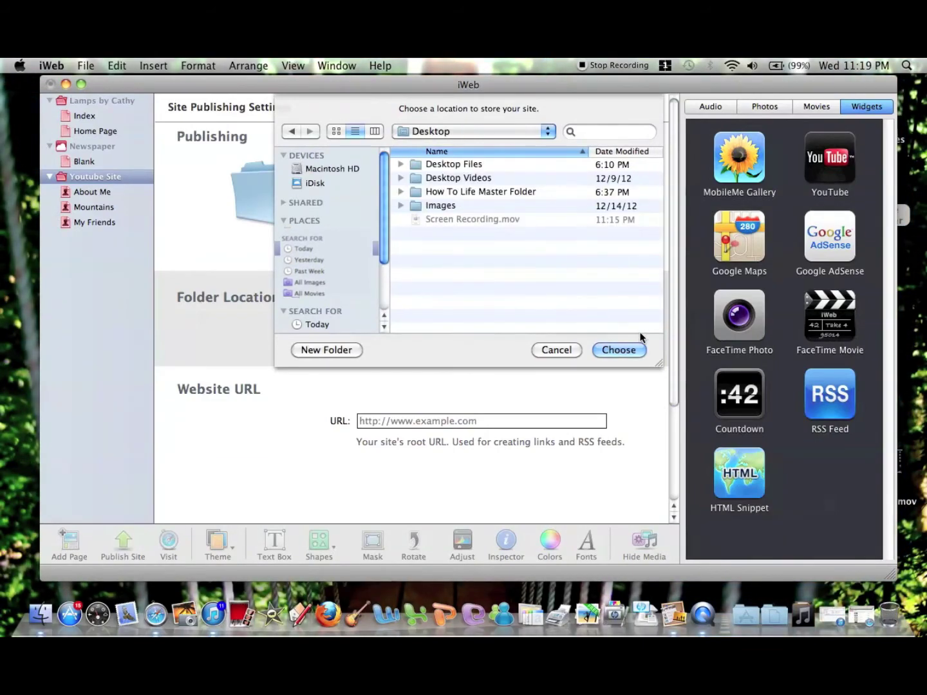
click(618, 350)
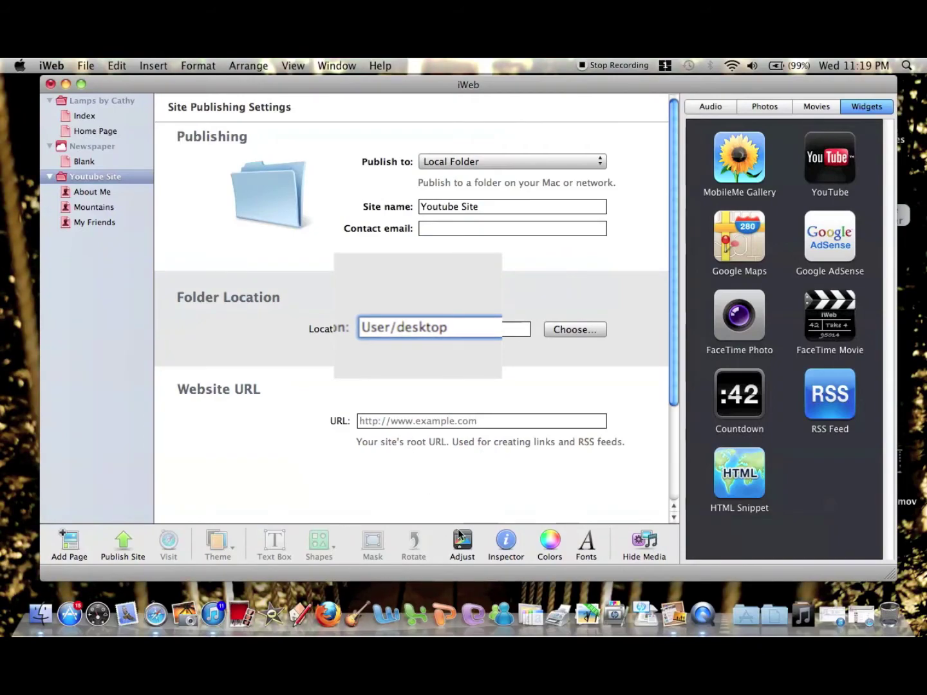
click(116, 539)
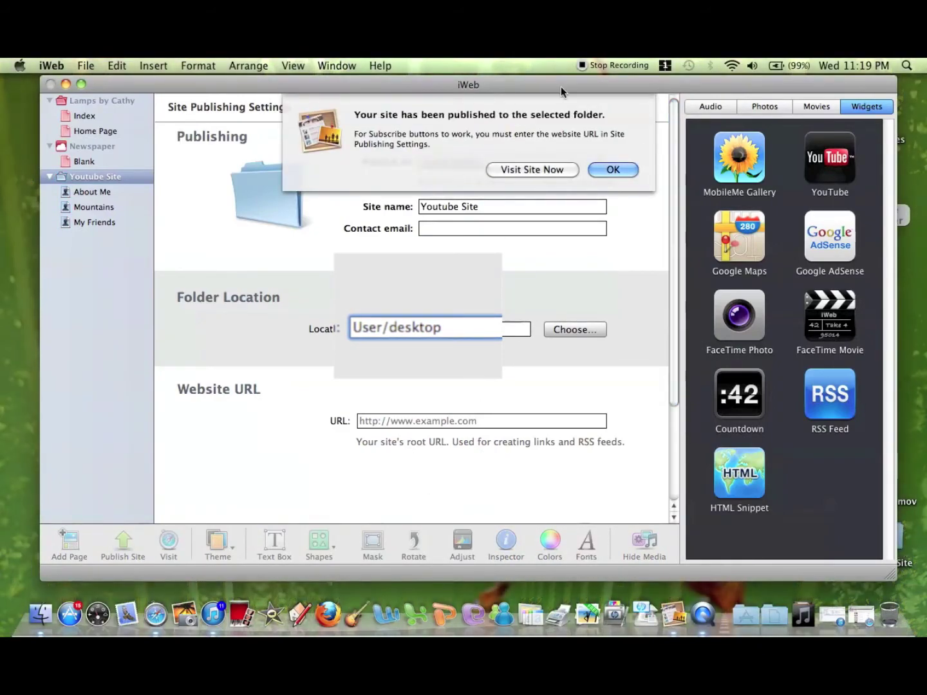
- Open the published site in Safari and test the Mountains and My Friends thumbnail links
click(539, 169)
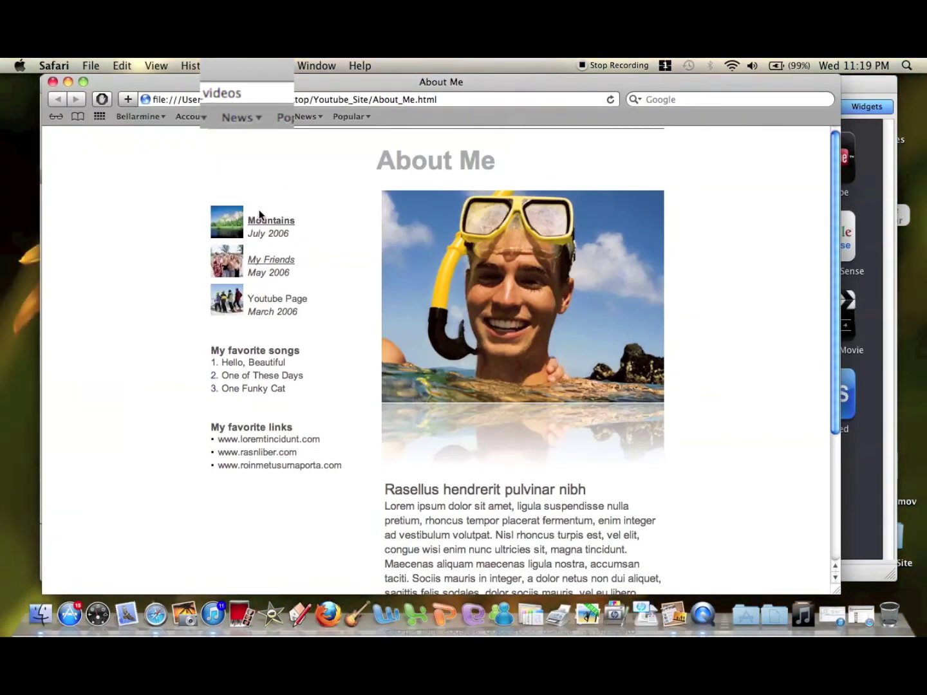
click(232, 225)
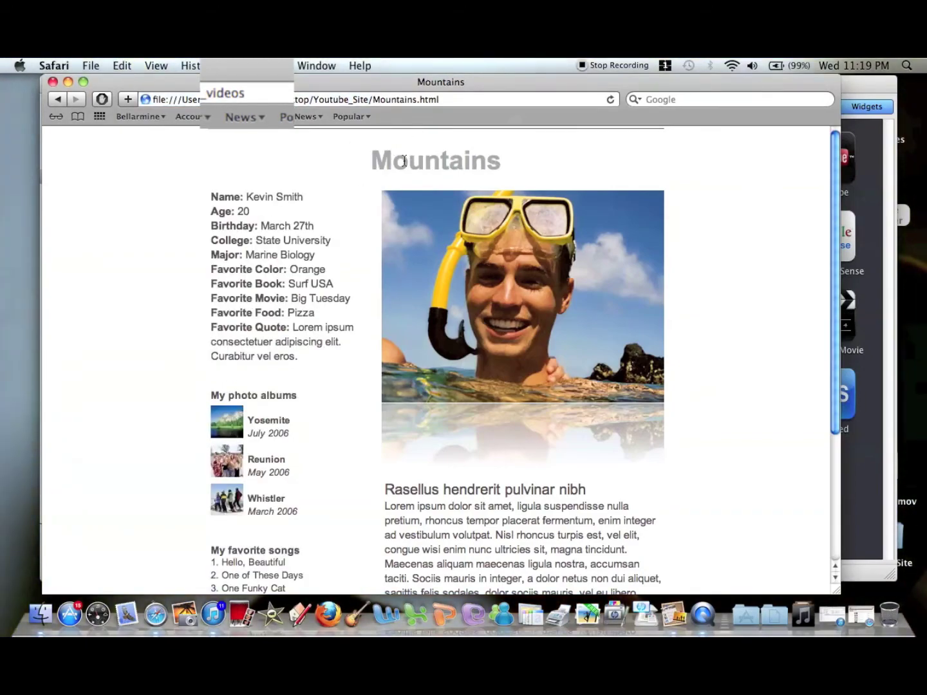
drag(372, 161, 499, 164)
click(57, 101)
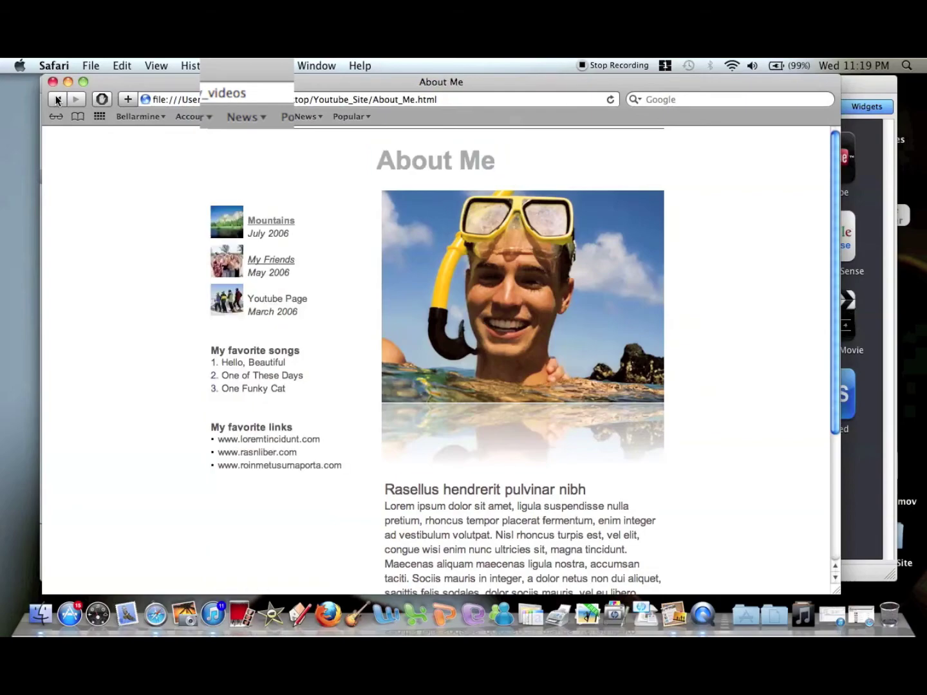
click(218, 269)
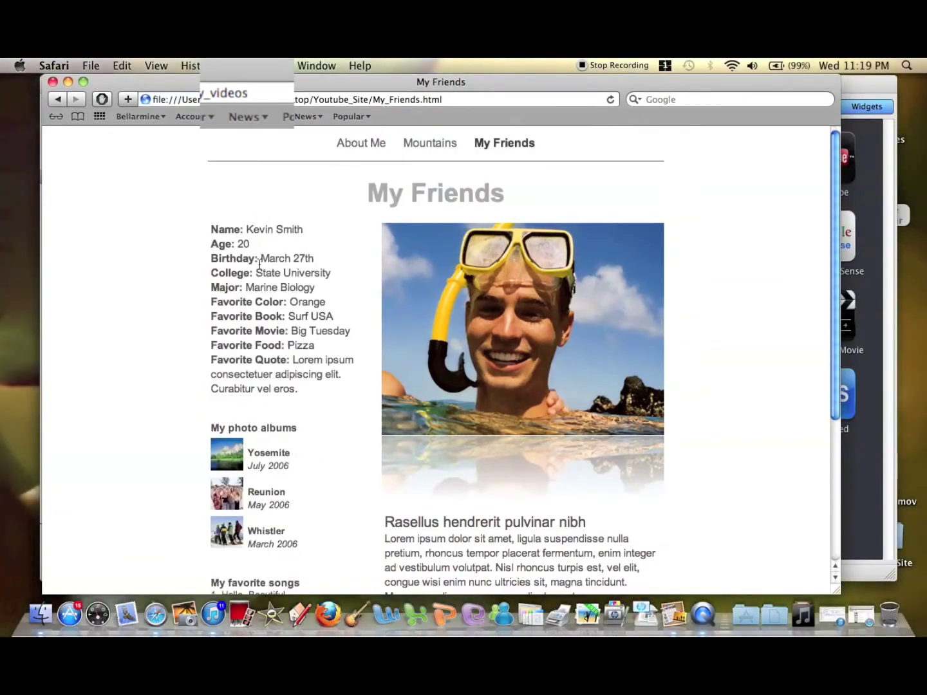
drag(368, 196, 483, 195)
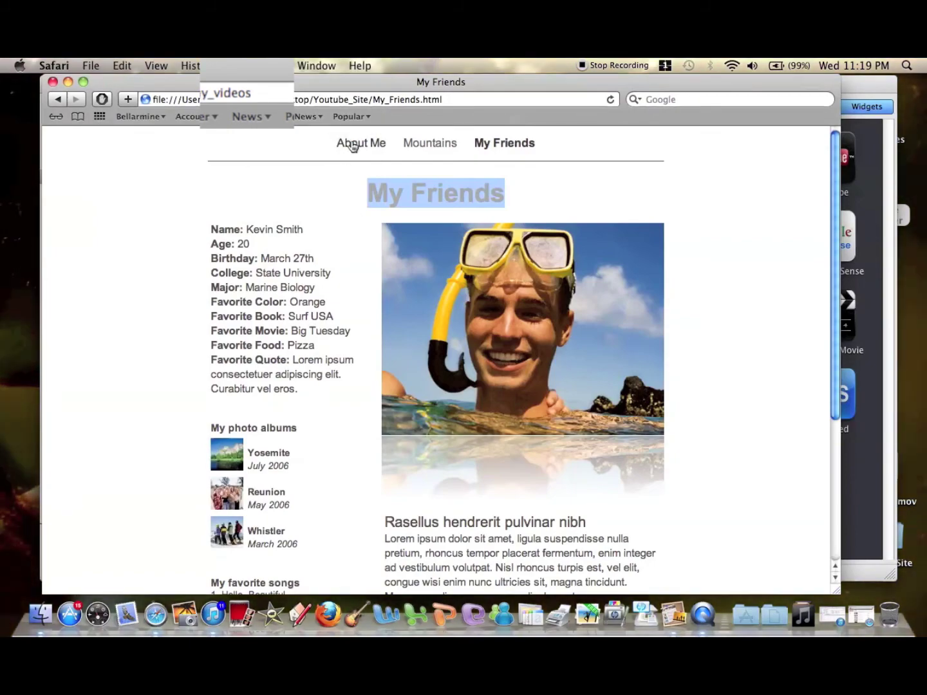
click(59, 100)
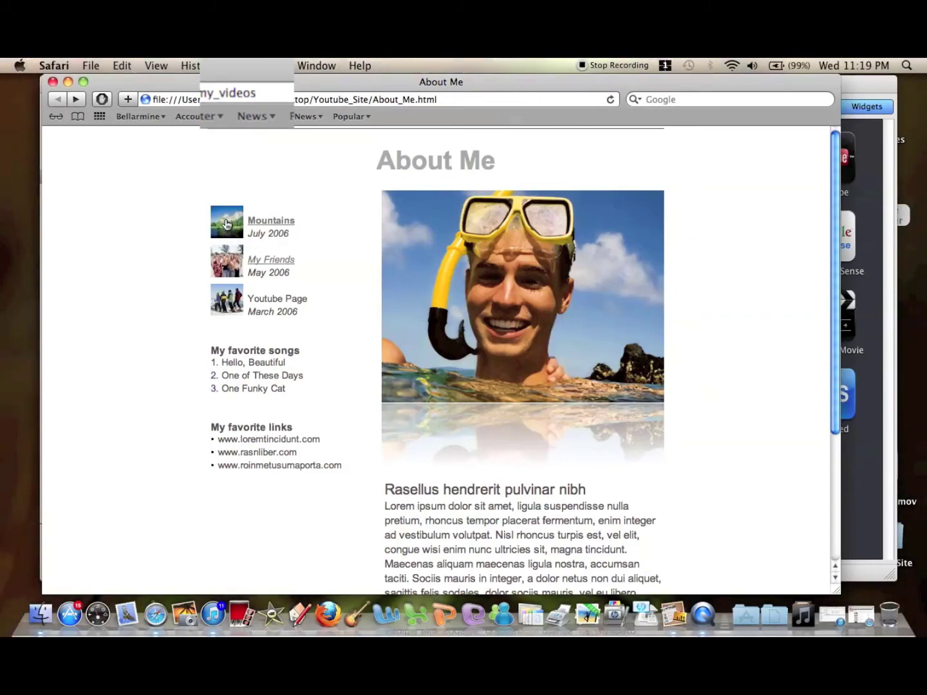
- Recheck the Mountains and My Friends links, returning to About Me each time
click(225, 222)
click(52, 100)
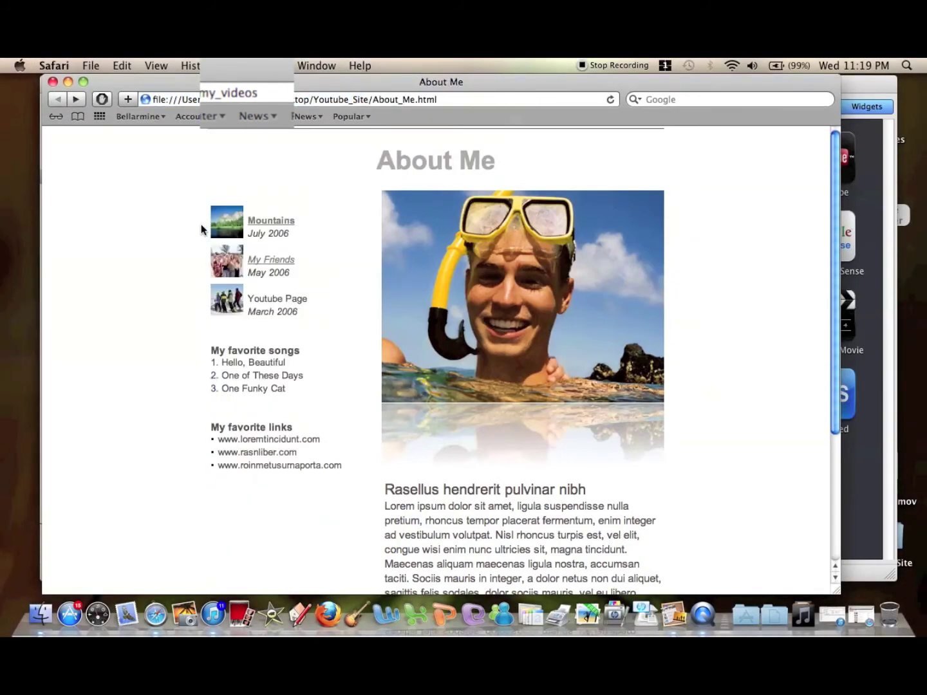
click(222, 267)
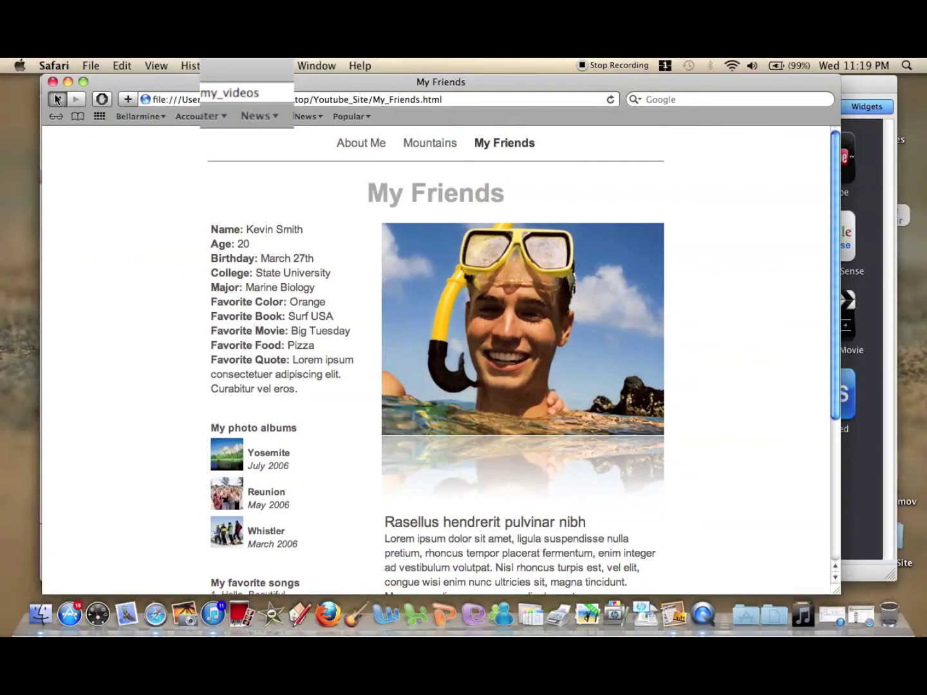
click(57, 99)
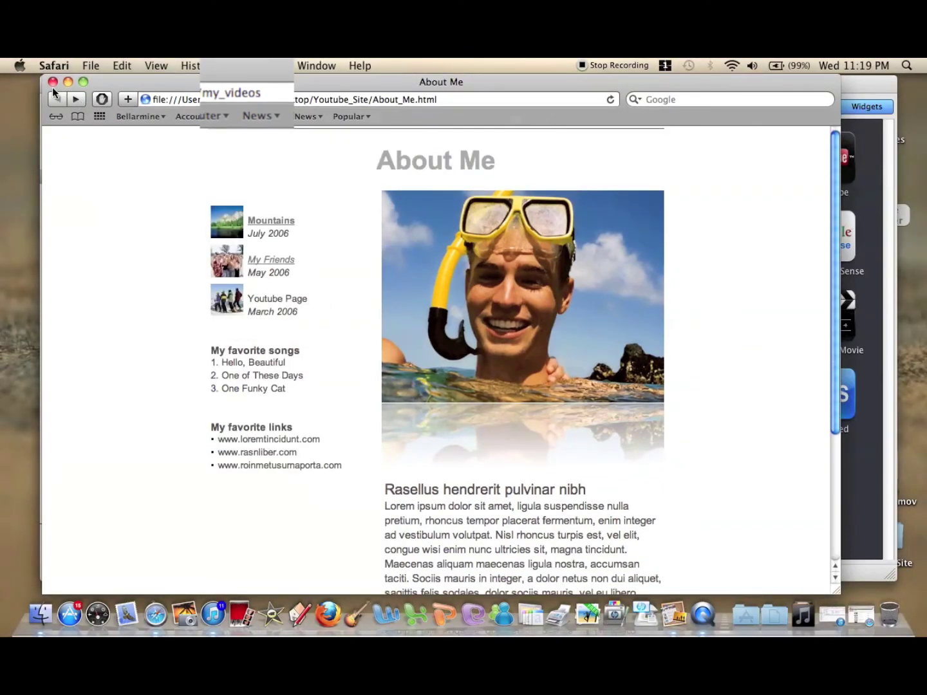